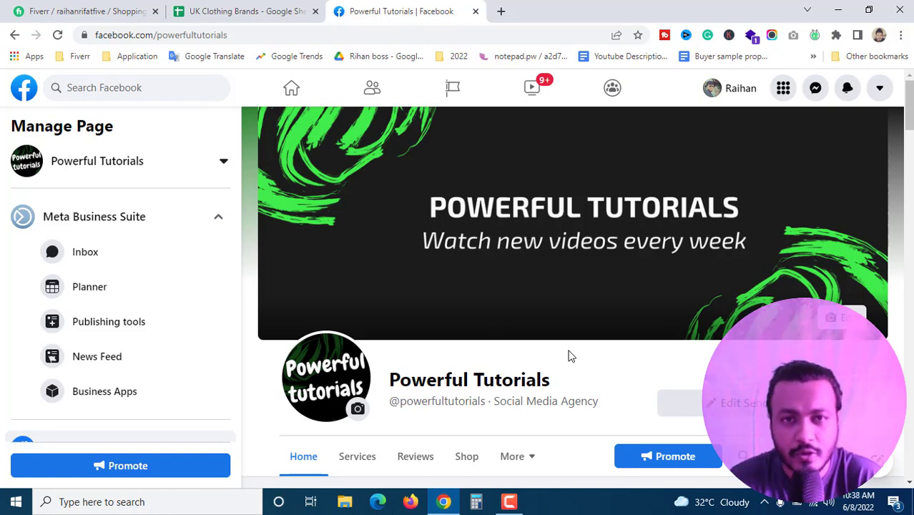
- Switch to the Fiverr order's details and review the ordered item's price and duration
left_click(100, 10)
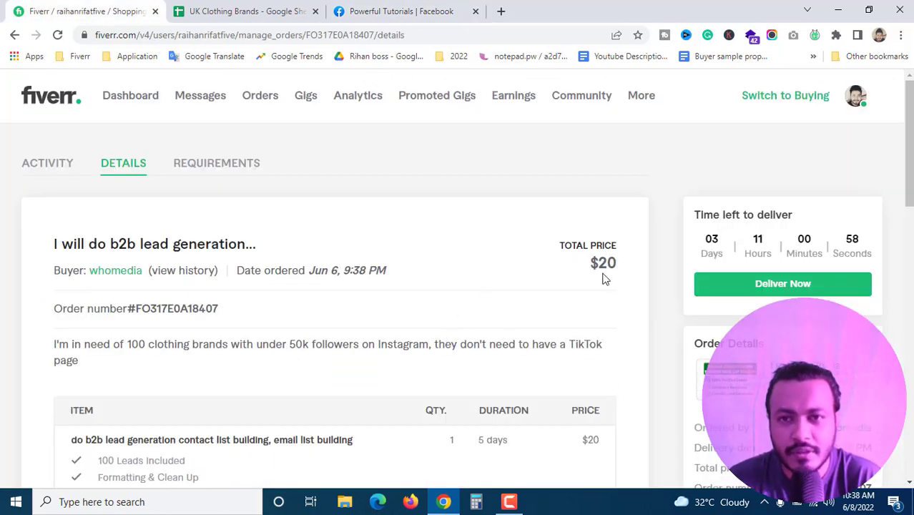
scroll(342, 341, "down", 1)
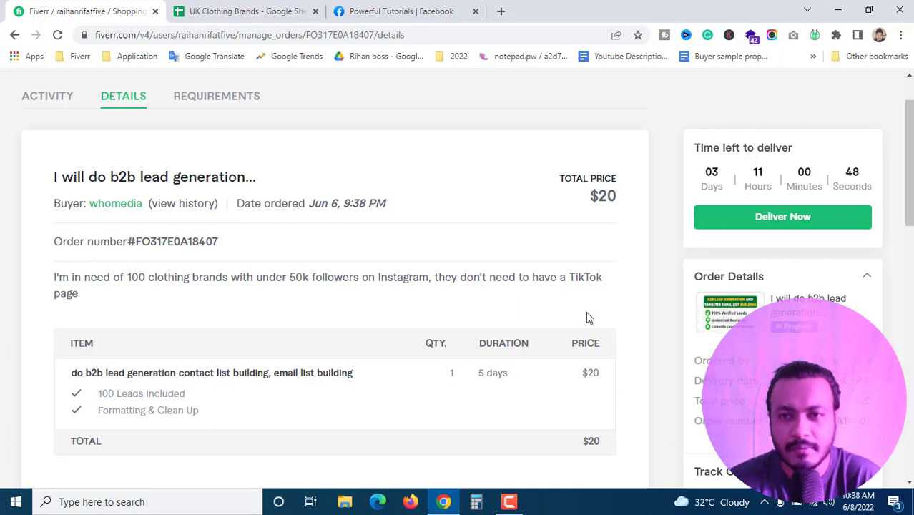
triple_click(495, 378)
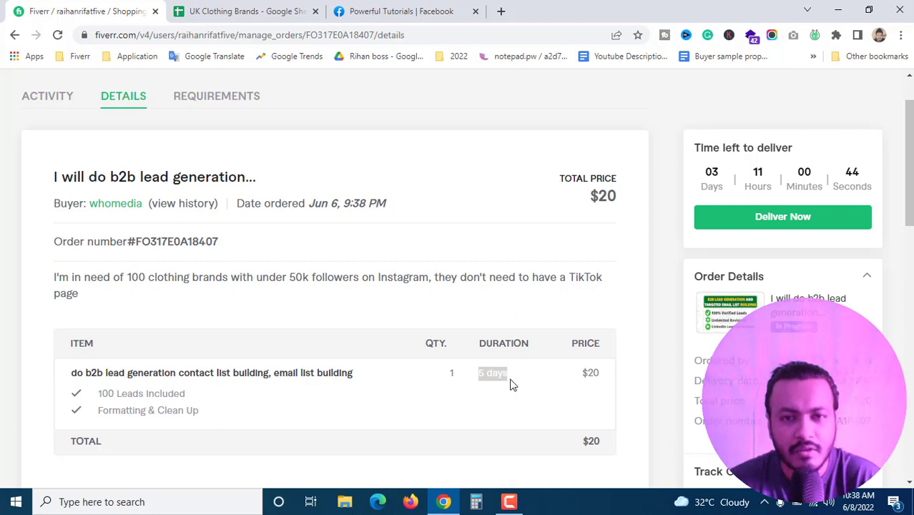
left_click(528, 385)
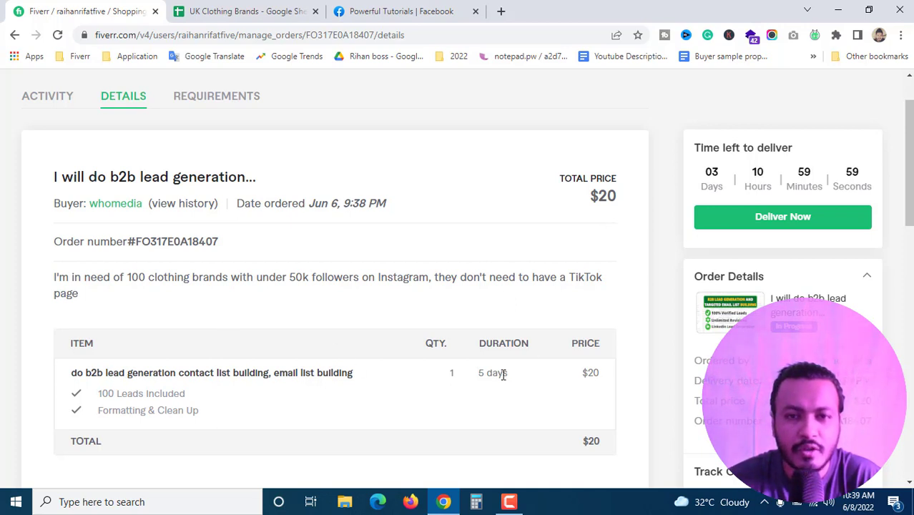
left_click_drag(510, 373, 462, 375)
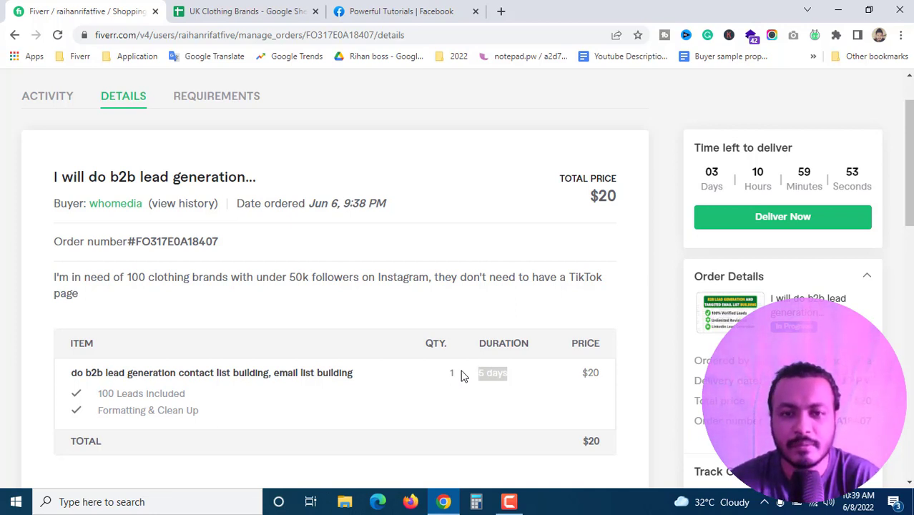
left_click(372, 376)
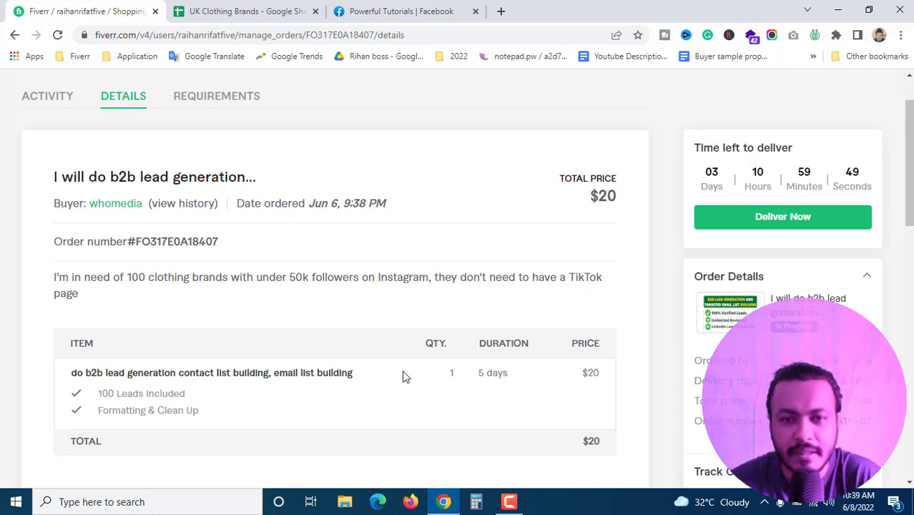
triple_click(498, 375)
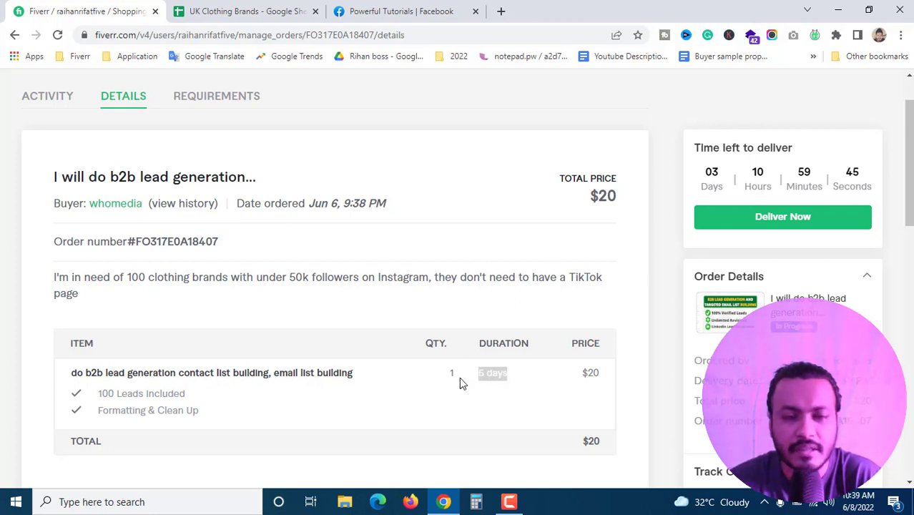
left_click(444, 382)
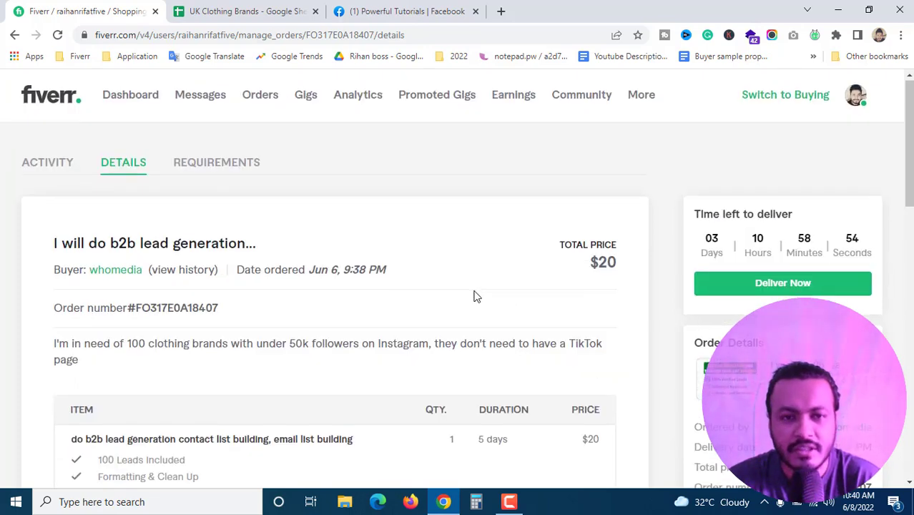
- Read the order description stating the requested clothing brands and the Instagram follower condition
scroll(343, 305, "down", 2)
scroll(302, 322, "up", 2)
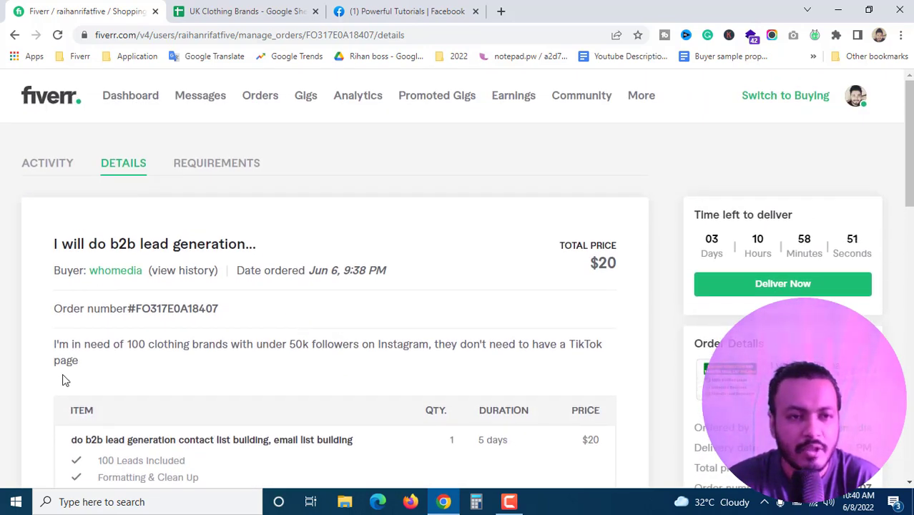
left_click_drag(86, 366, 48, 346)
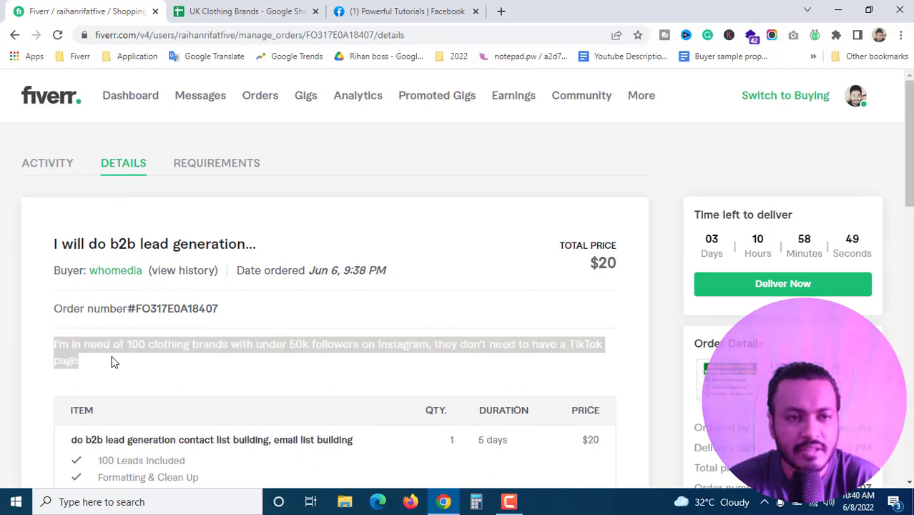
left_click(141, 365)
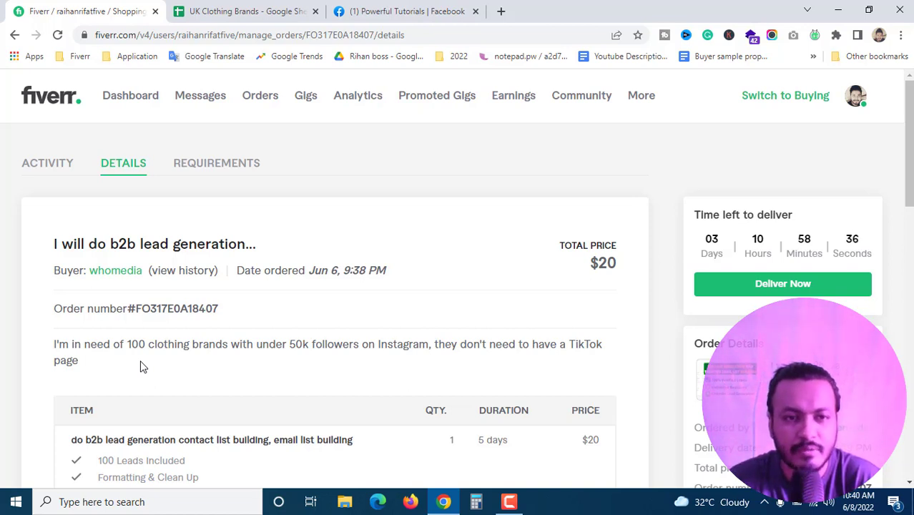
- Open the order's requirements and highlight the requested lead fields, including the Business Owner's Phone Number line
left_click(219, 167)
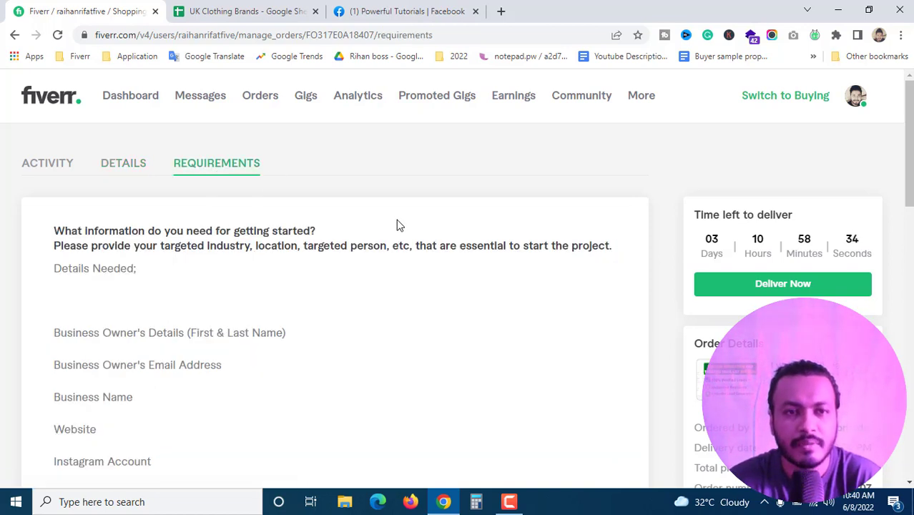
scroll(388, 278, "down", 2)
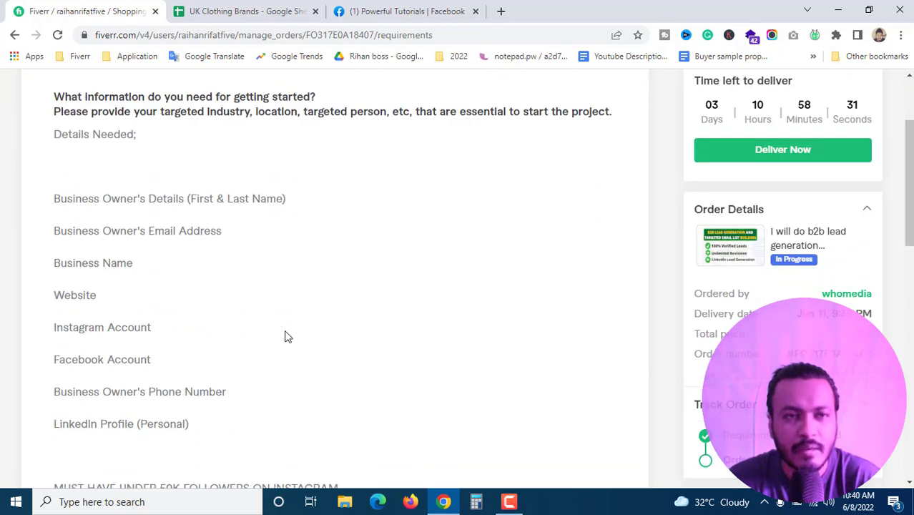
scroll(122, 378, "up", 2)
scroll(199, 350, "down", 2)
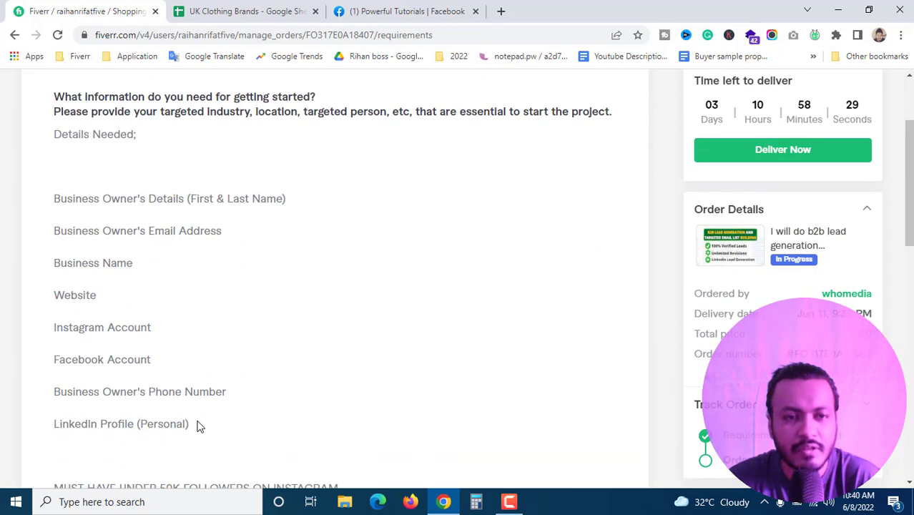
left_click_drag(199, 424, 56, 202)
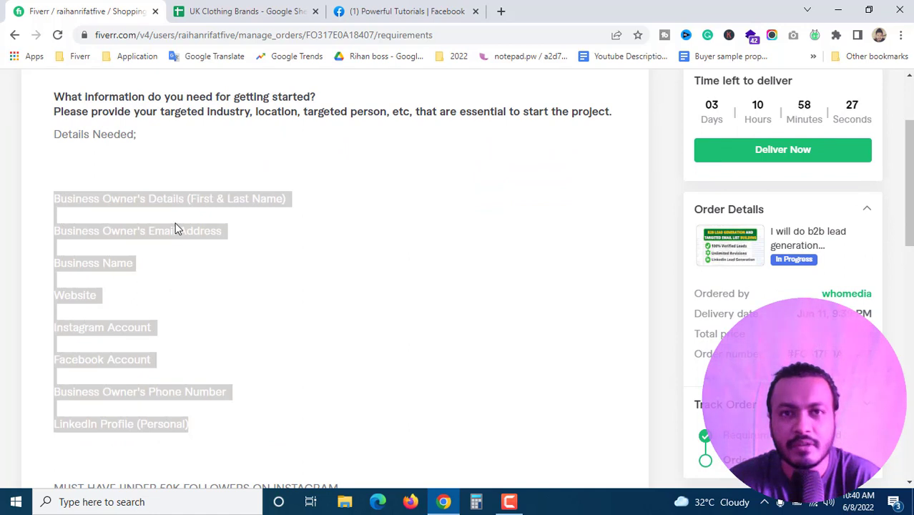
left_click(251, 263)
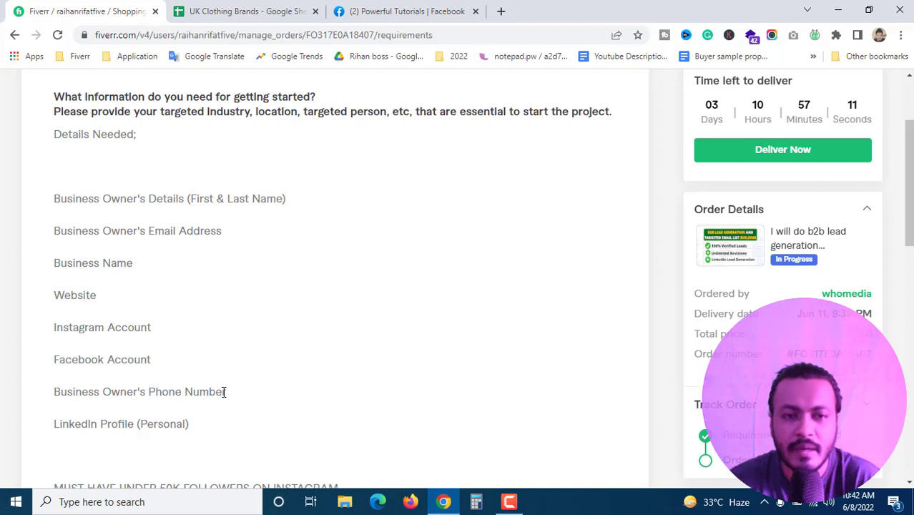
left_click_drag(217, 392, 54, 392)
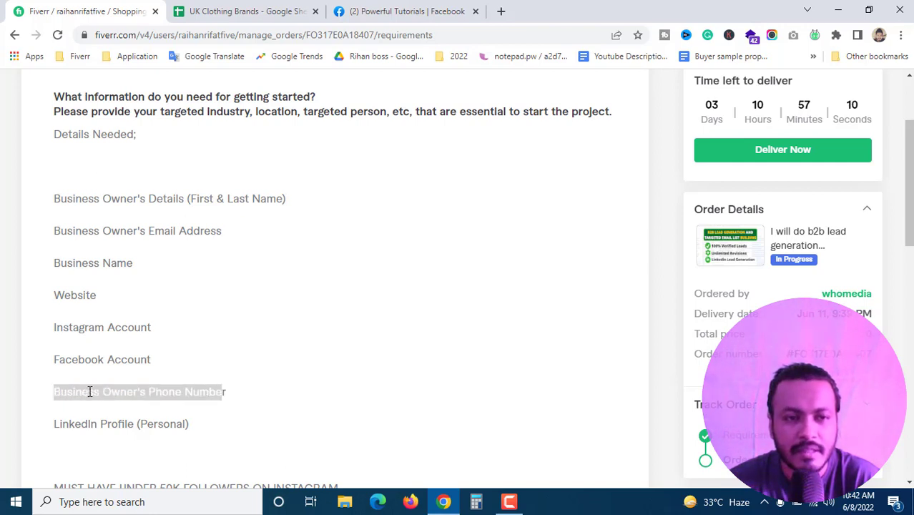
left_click(166, 368)
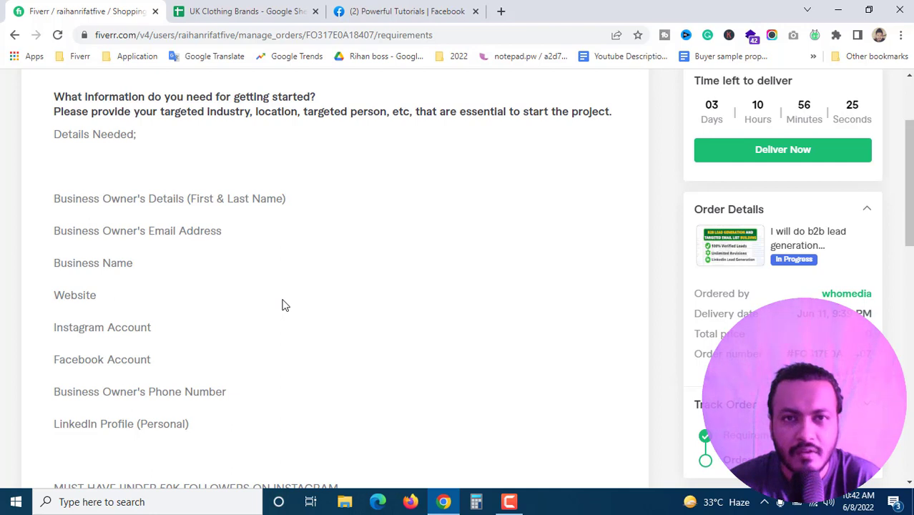
- Examine the full requirements text, from the needed contact details down to the location and lead type conditions
scroll(322, 343, "up", 1)
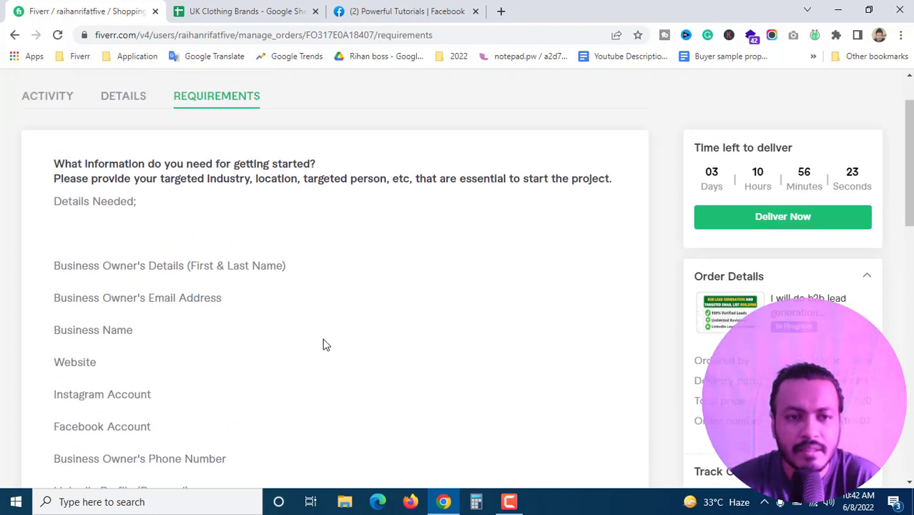
scroll(336, 337, "down", 1)
scroll(336, 336, "down", 1)
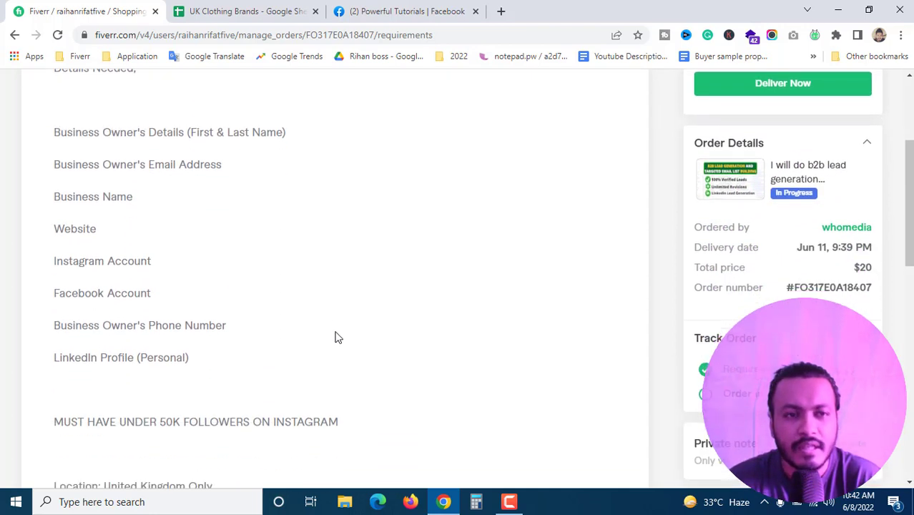
scroll(300, 315, "up", 1)
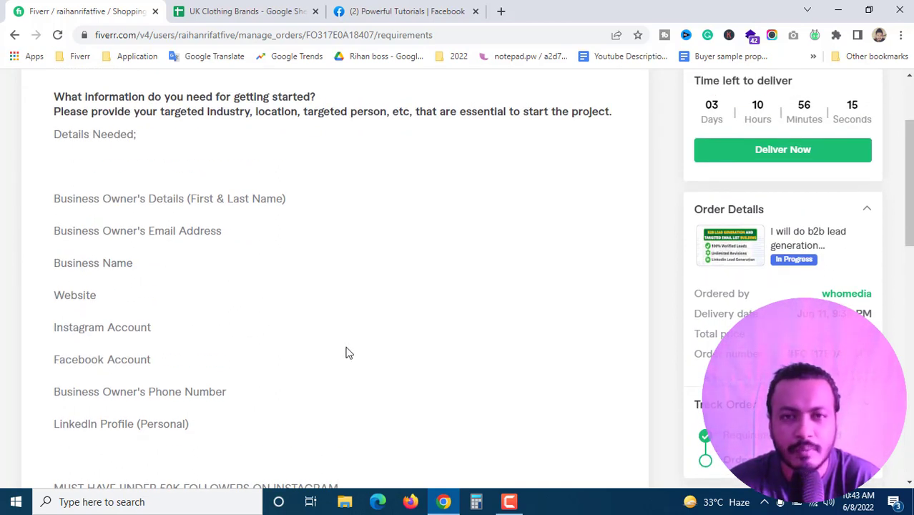
scroll(339, 351, "up", 2)
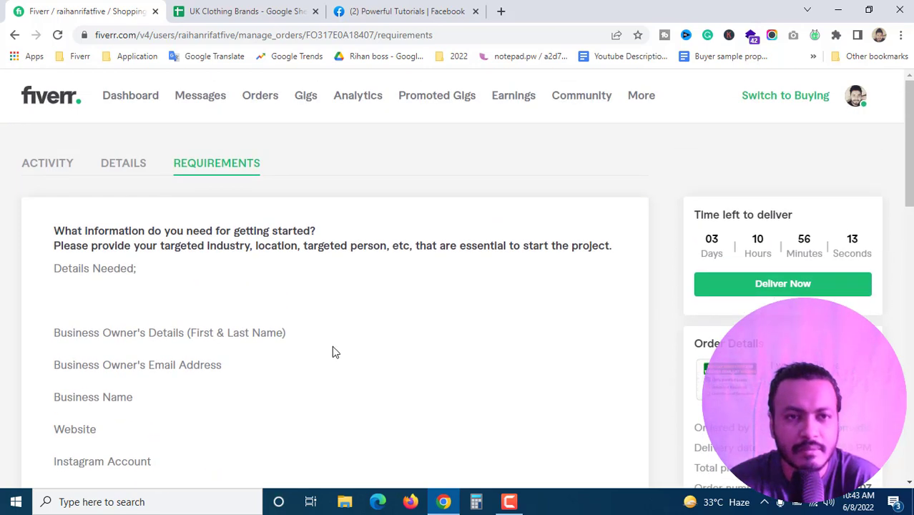
scroll(333, 351, "down", 2)
scroll(284, 315, "down", 2)
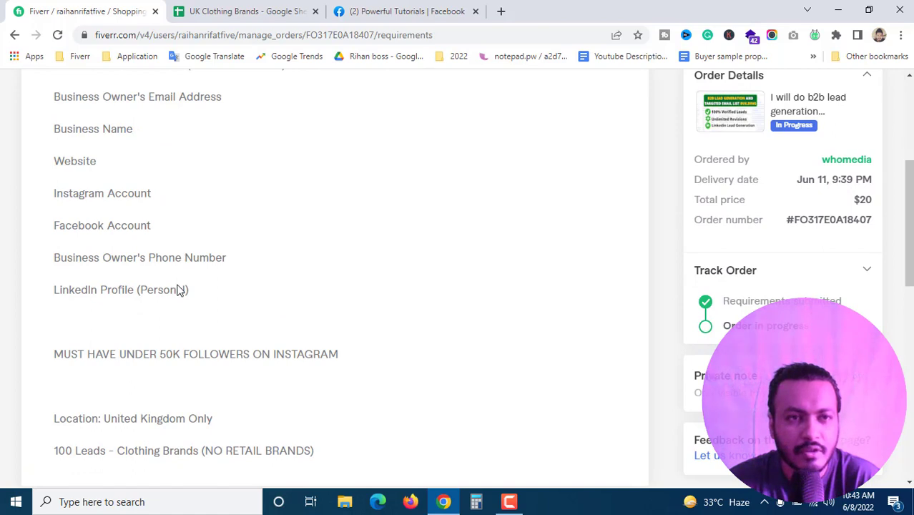
scroll(176, 292, "up", 2)
scroll(179, 295, "down", 2)
scroll(184, 288, "down", 1)
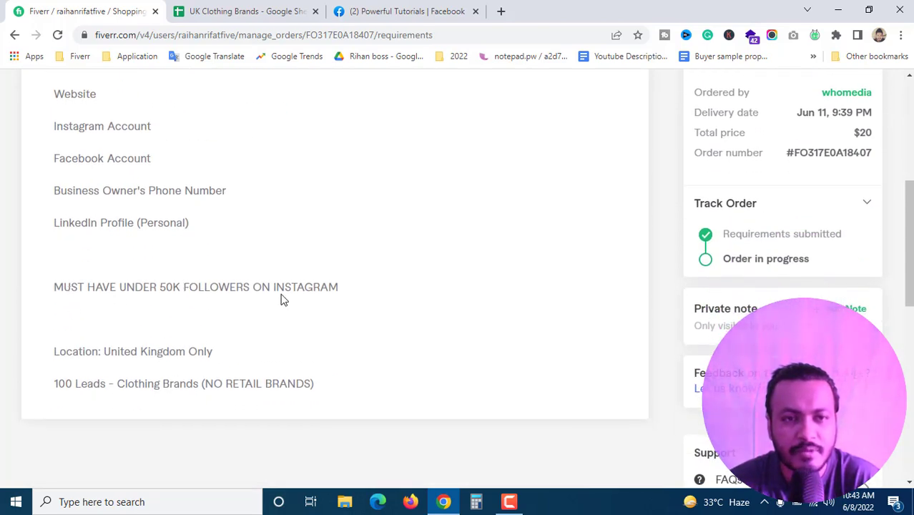
scroll(284, 301, "up", 2)
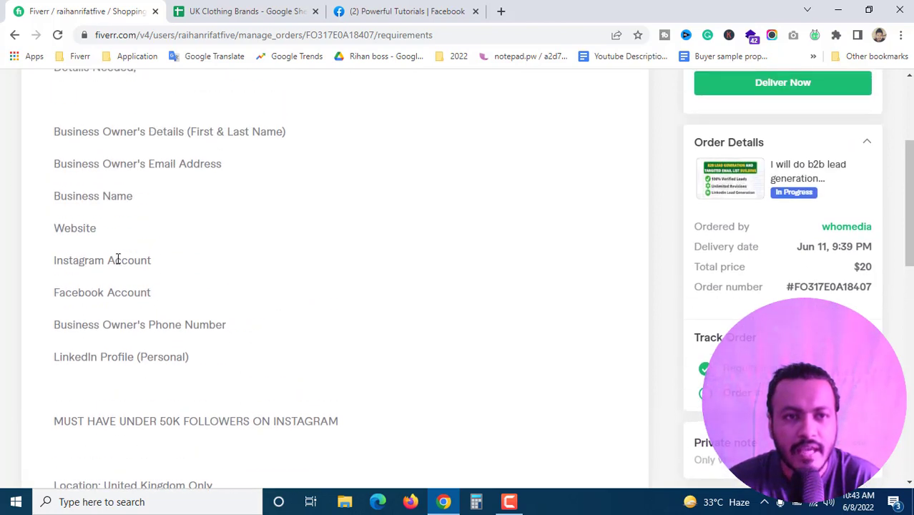
- Highlight the Instagram Account field and the under 50K followers condition in the requirements
left_click_drag(156, 263, 51, 262)
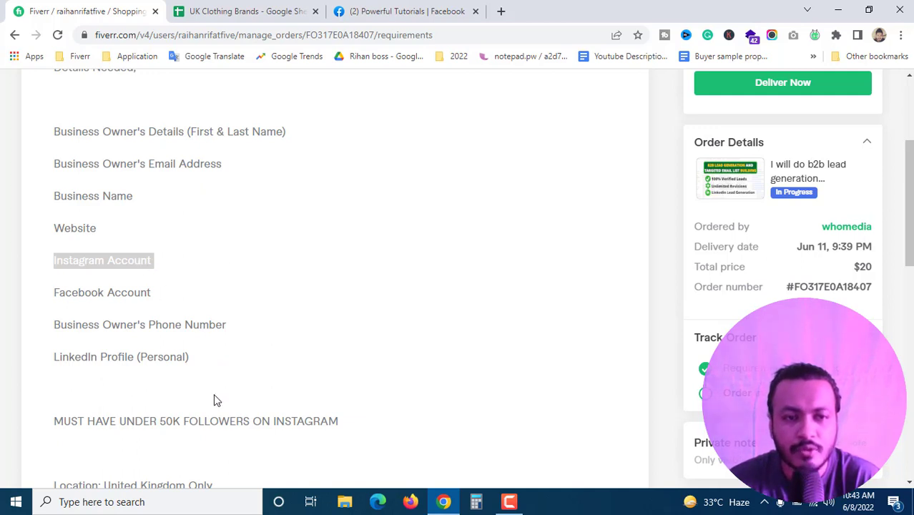
scroll(214, 394, "down", 1)
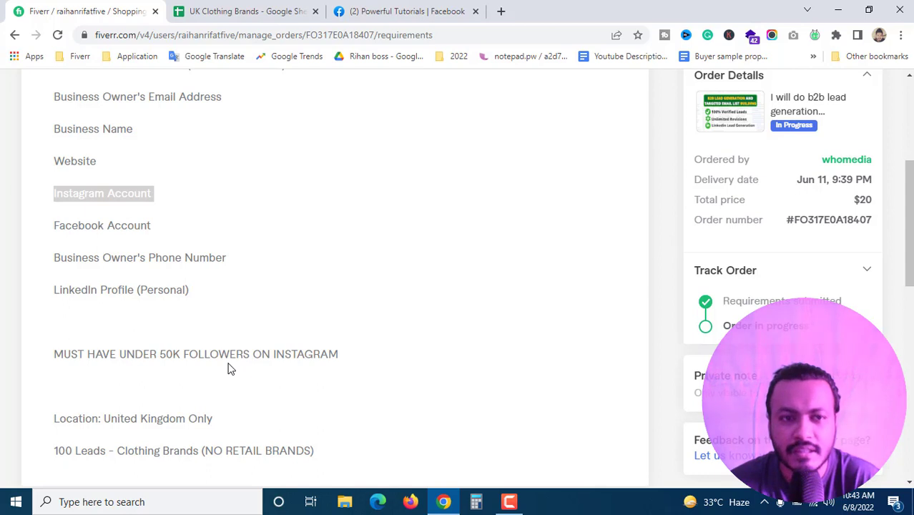
scroll(229, 368, "down", 2)
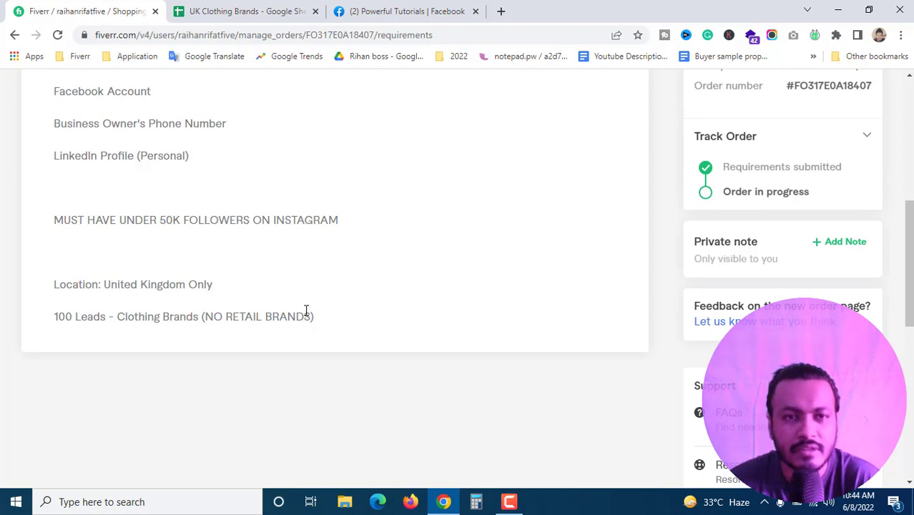
left_click_drag(352, 223, 116, 220)
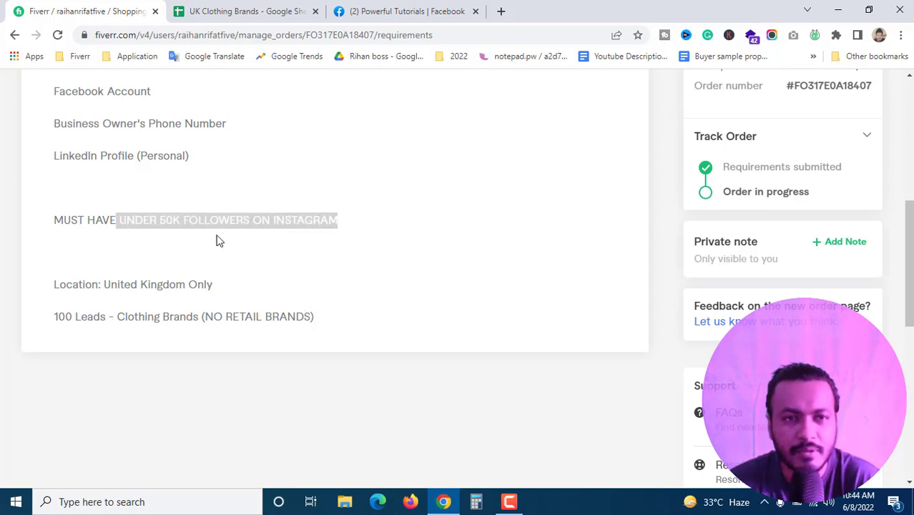
left_click(254, 250)
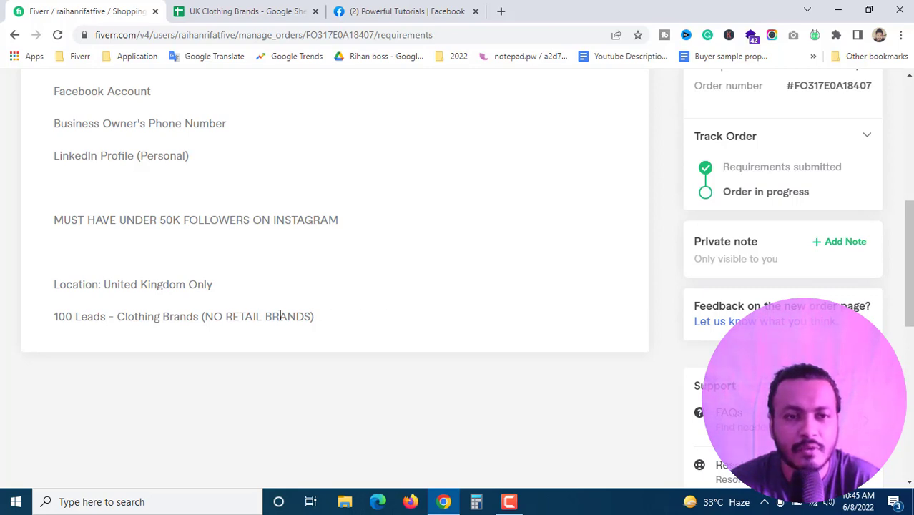
- Go over the list of requested lead fields once more and open the order's activity timeline
scroll(415, 350, "up", 1)
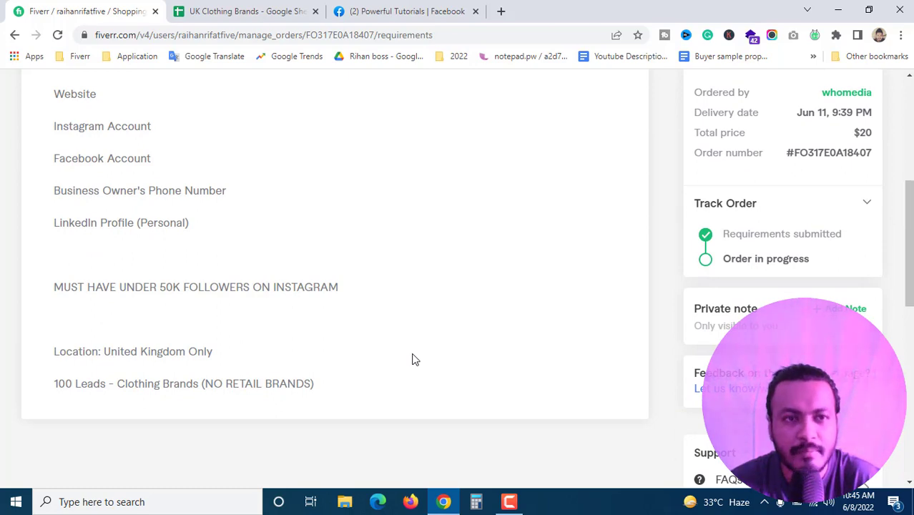
scroll(413, 359, "up", 3)
left_click_drag(178, 409, 77, 228)
left_click(342, 284)
scroll(342, 285, "down", 1)
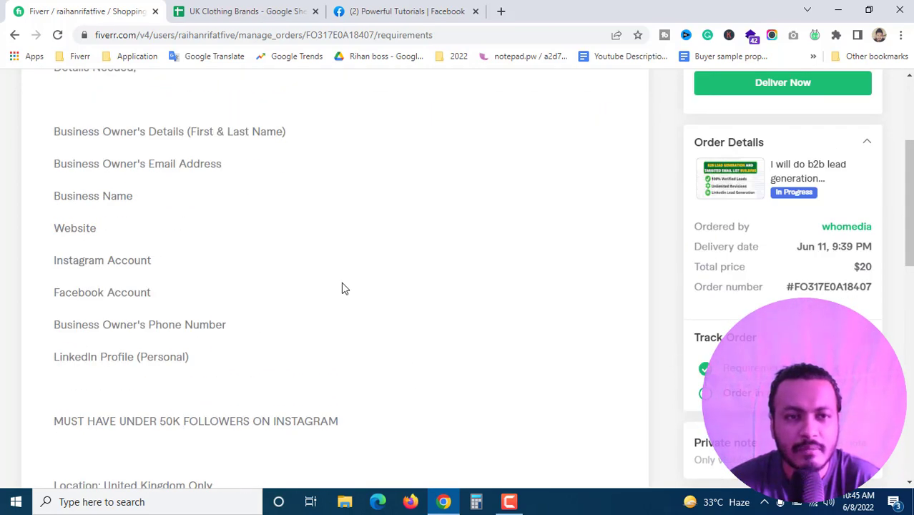
scroll(342, 288, "up", 3)
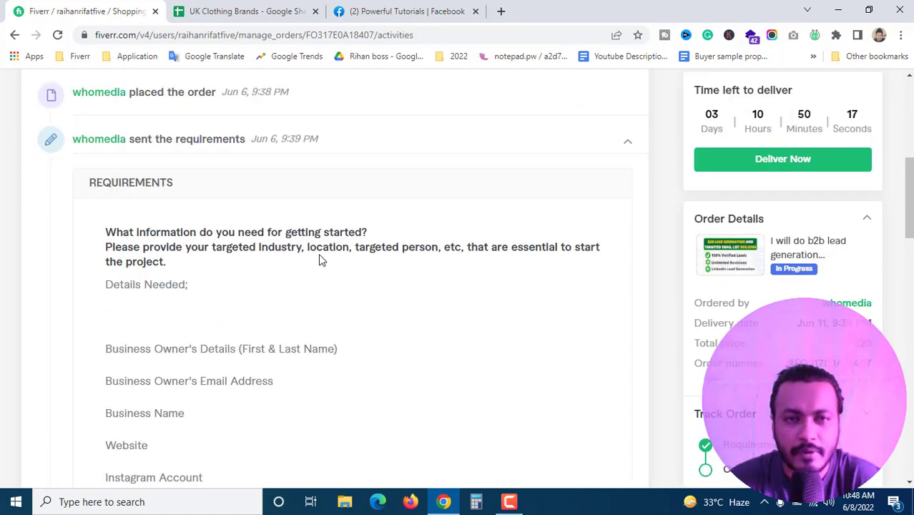
- Switch to the UK Clothing Brands spreadsheet and select its header row
left_click(259, 10)
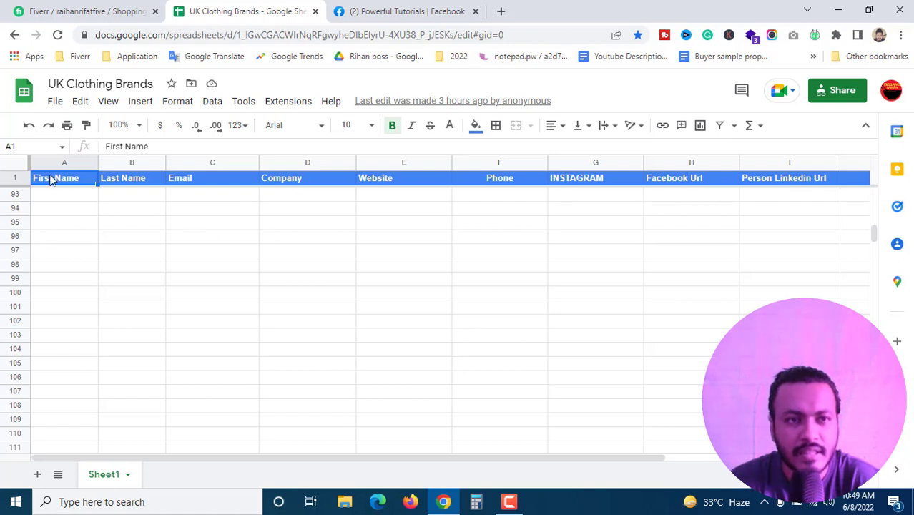
left_click(20, 177)
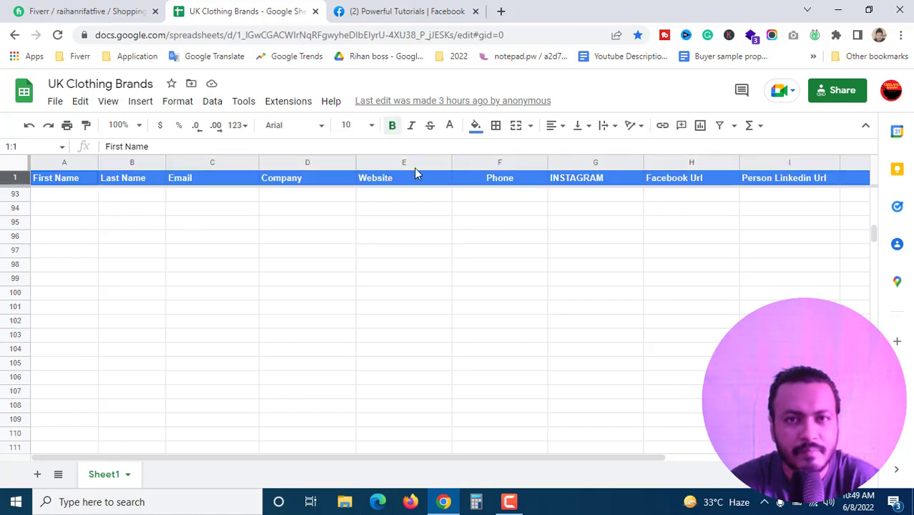
- Give the header row a white fill and black text
left_click(475, 126)
left_click(498, 167)
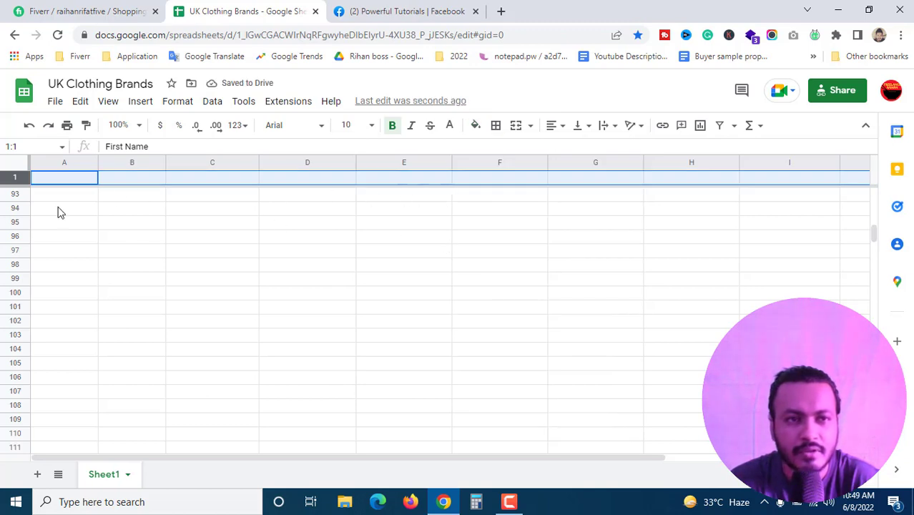
left_click(450, 126)
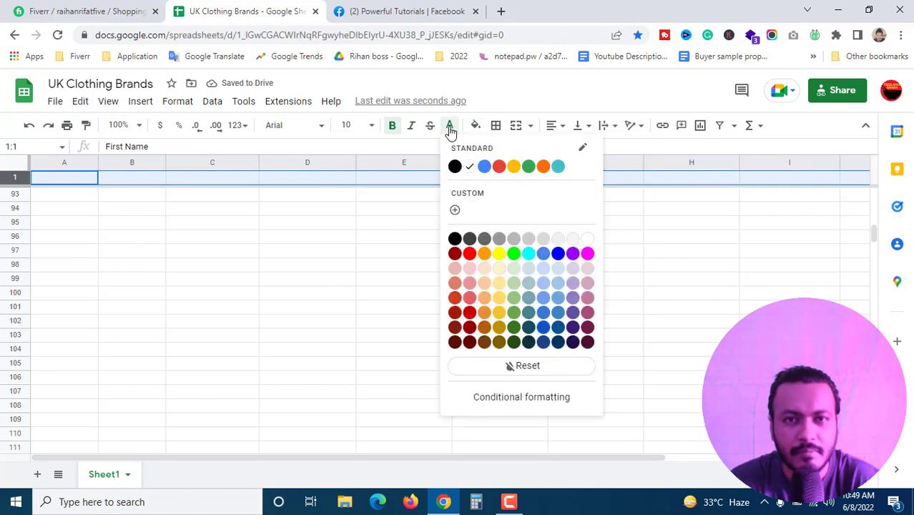
left_click(456, 167)
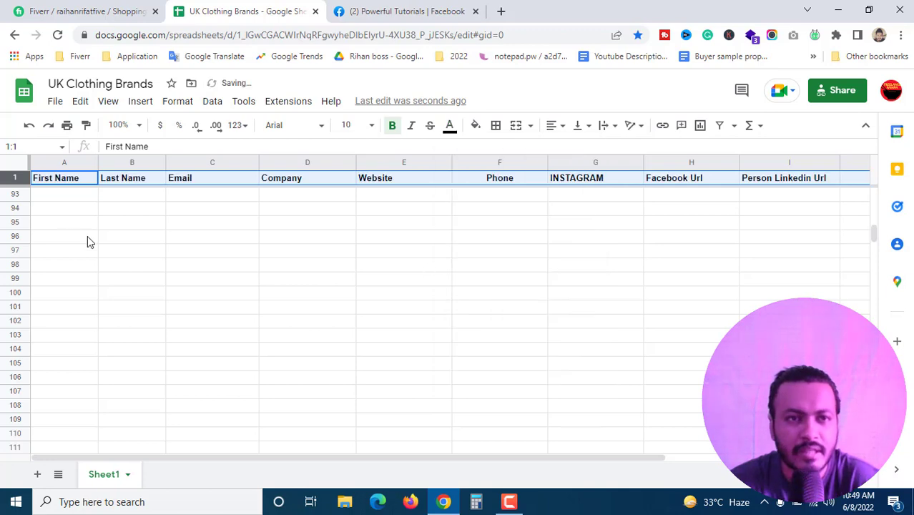
- Restyle the header row with white text on a blue fill
left_click(450, 126)
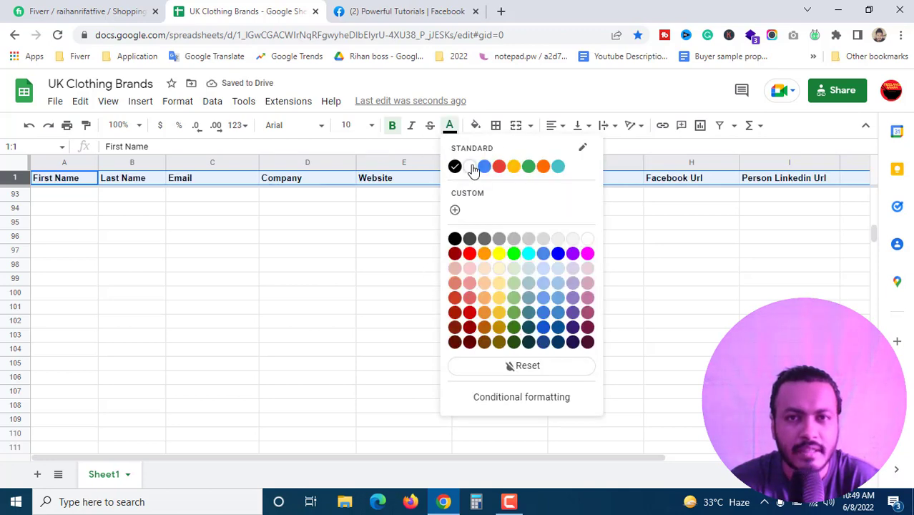
left_click(469, 166)
left_click(475, 126)
left_click(510, 166)
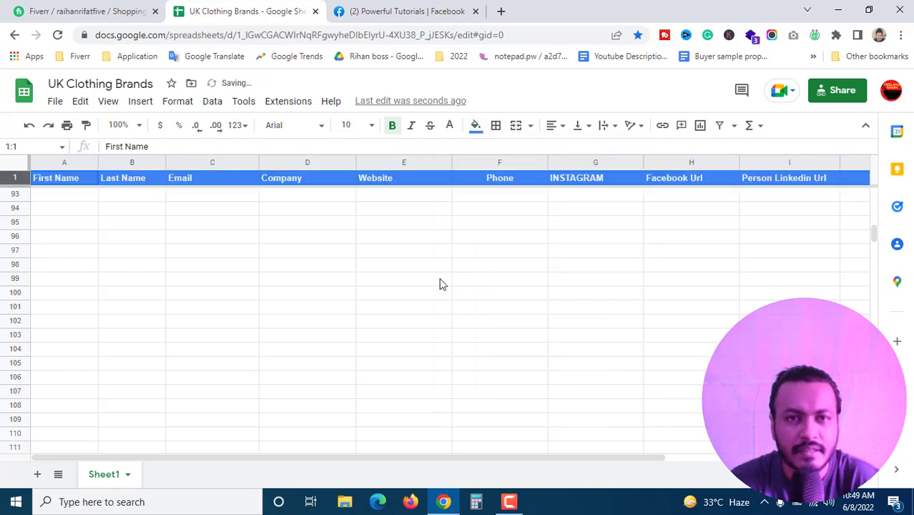
left_click(440, 282)
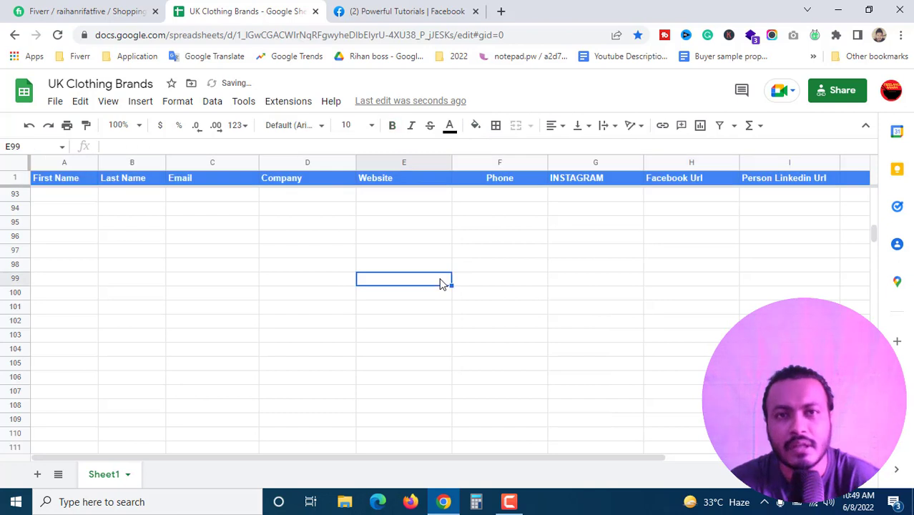
left_click(485, 313)
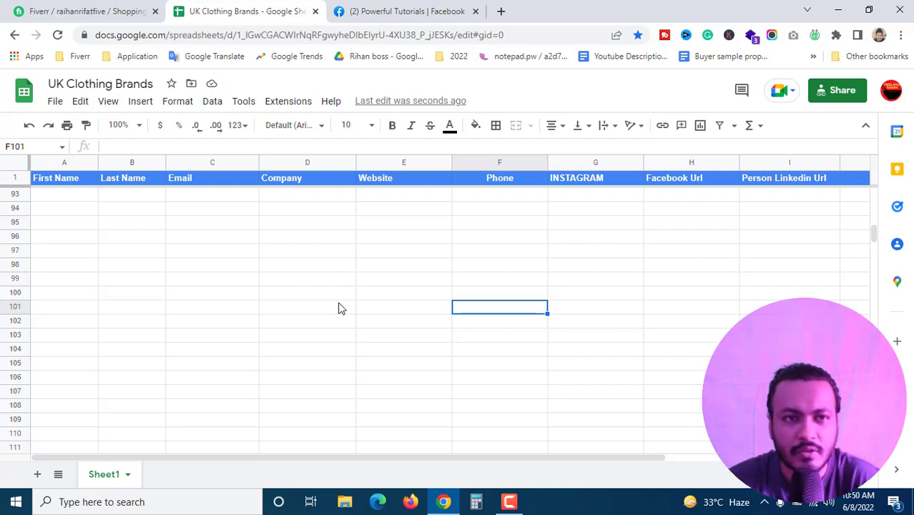
- Fill the whole Email column with orange
left_click(213, 162)
left_click(475, 125)
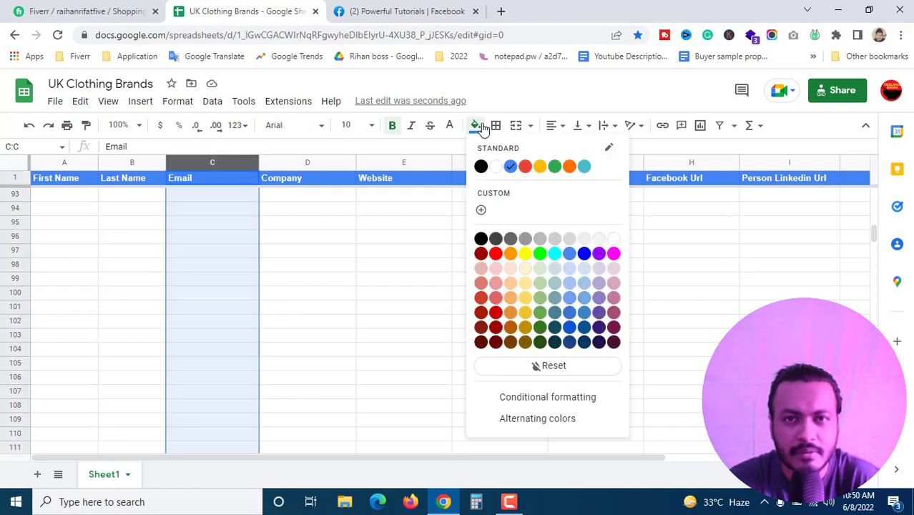
left_click(510, 253)
left_click(448, 310)
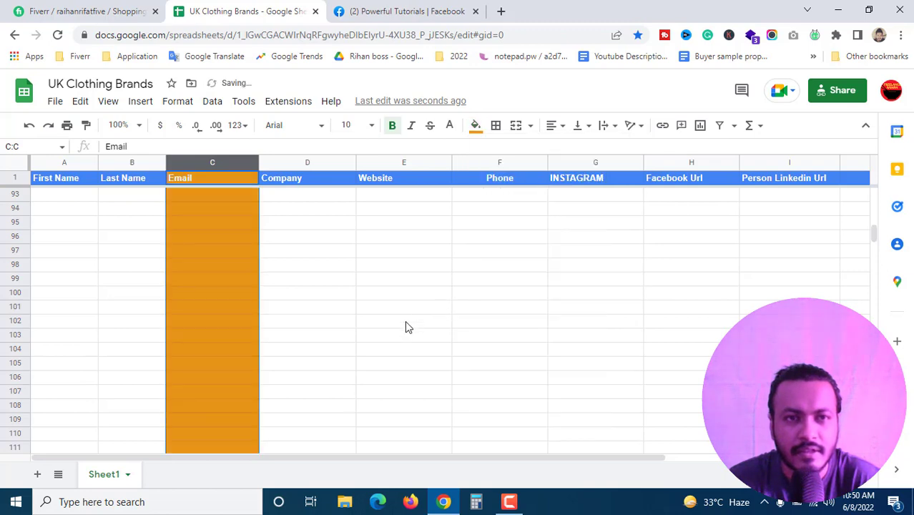
- Fill the whole Company column with cornflower blue
left_click(315, 161)
left_click(475, 125)
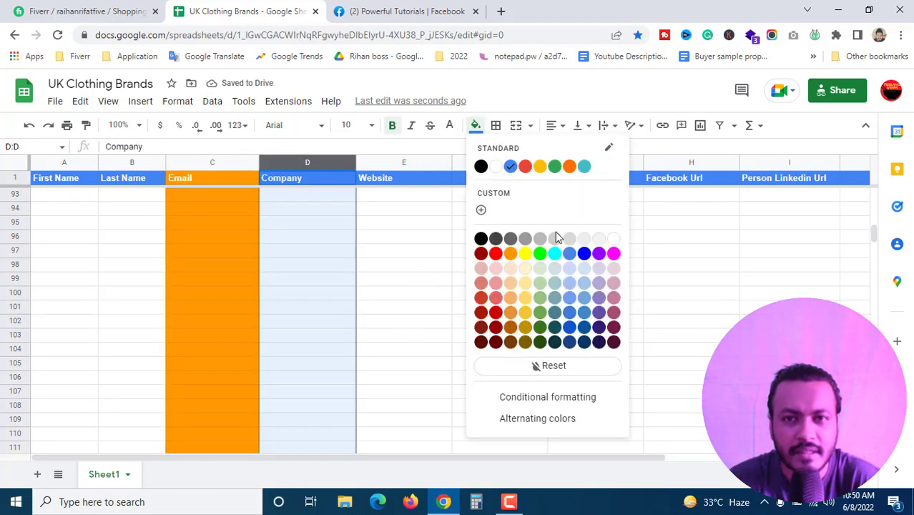
left_click(569, 253)
left_click(524, 312)
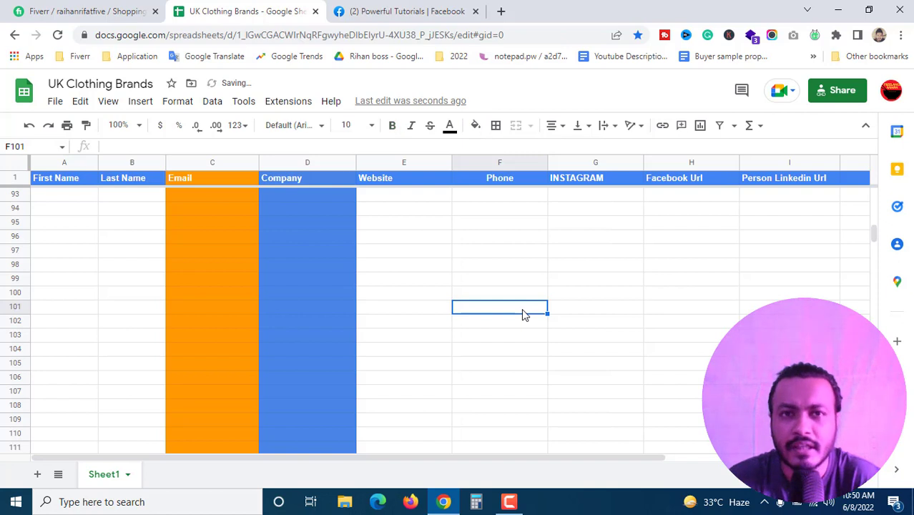
left_click(464, 280)
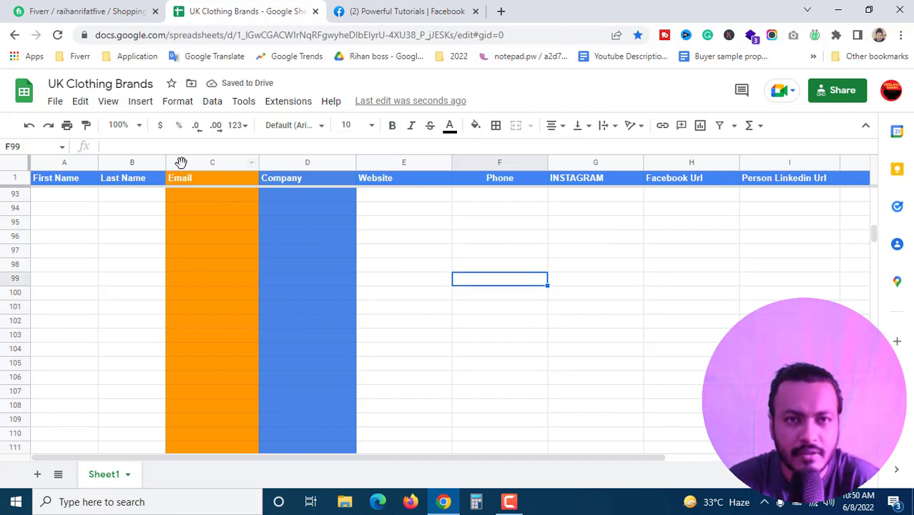
- Undo the colour fills on the Email and Company columns
key("ctrl+z")
key("ctrl+z")
left_click(529, 268)
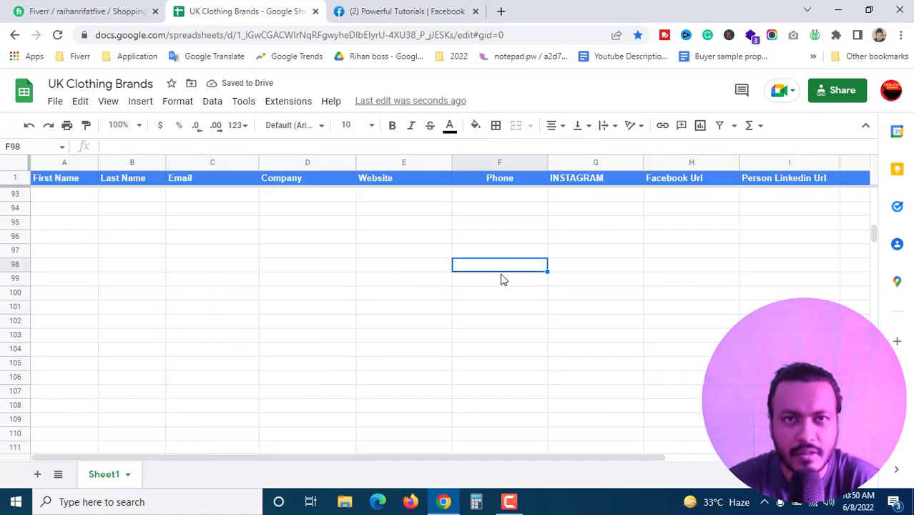
left_click(372, 298)
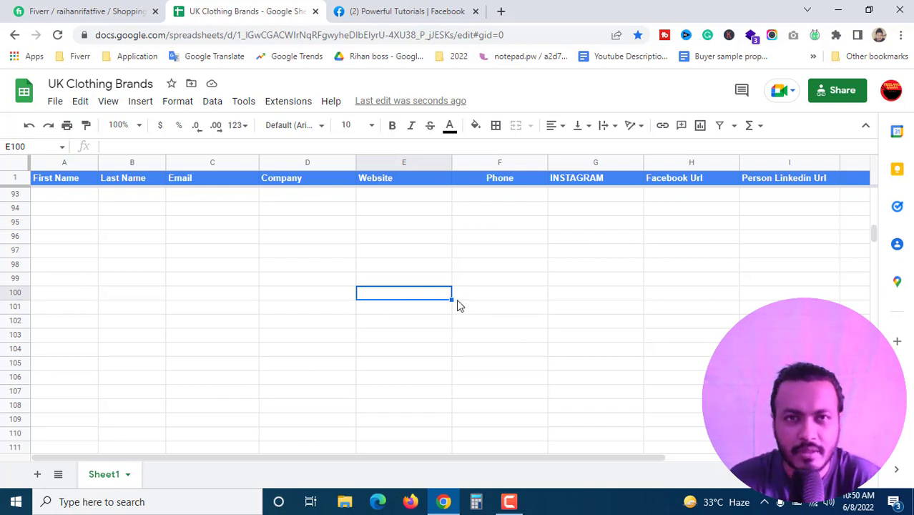
- Open the apollo.io website in a new browser tab
left_click(503, 12)
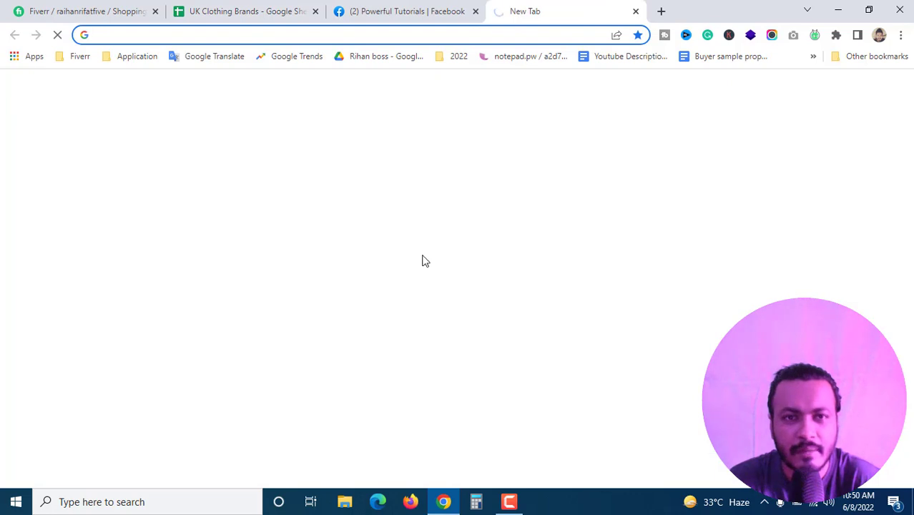
left_click(373, 283)
type("ap")
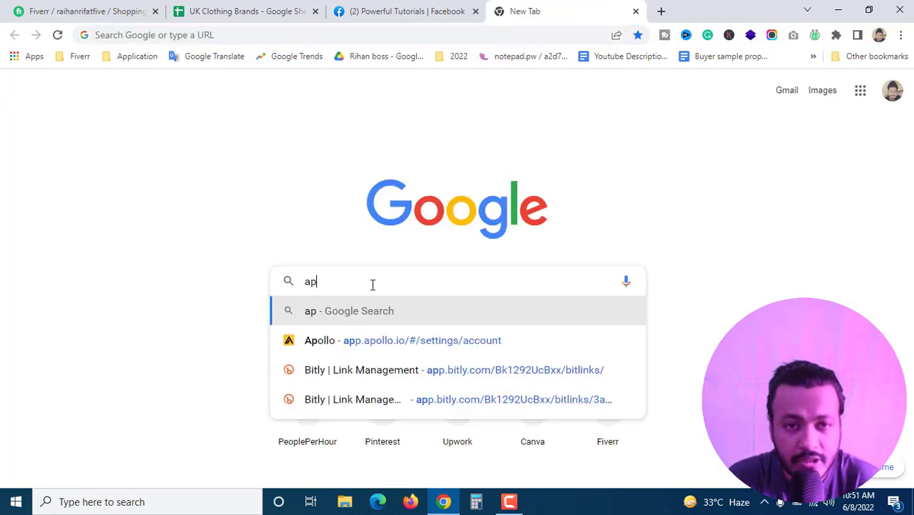
type("ollo")
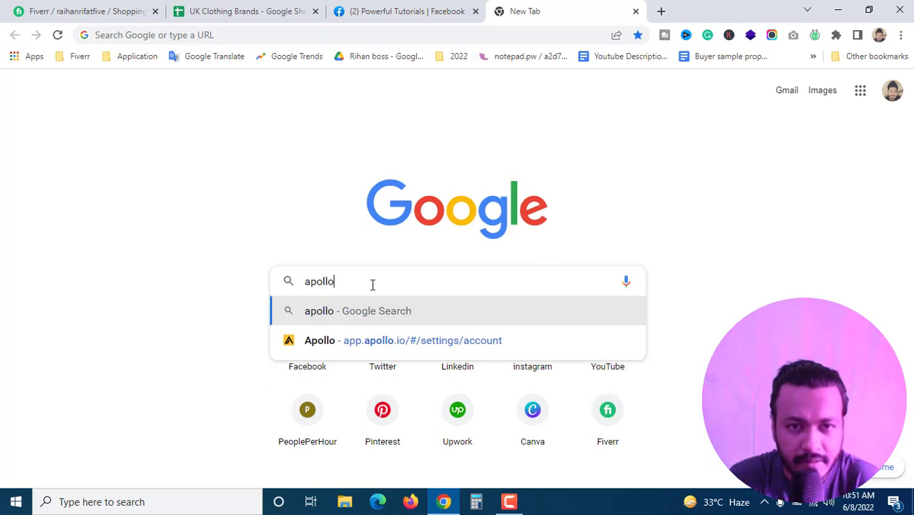
type(".io")
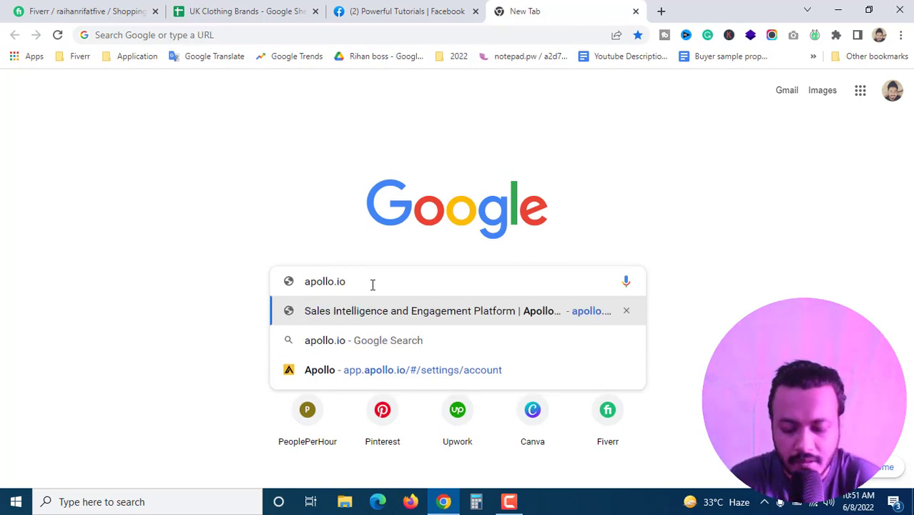
key("Return")
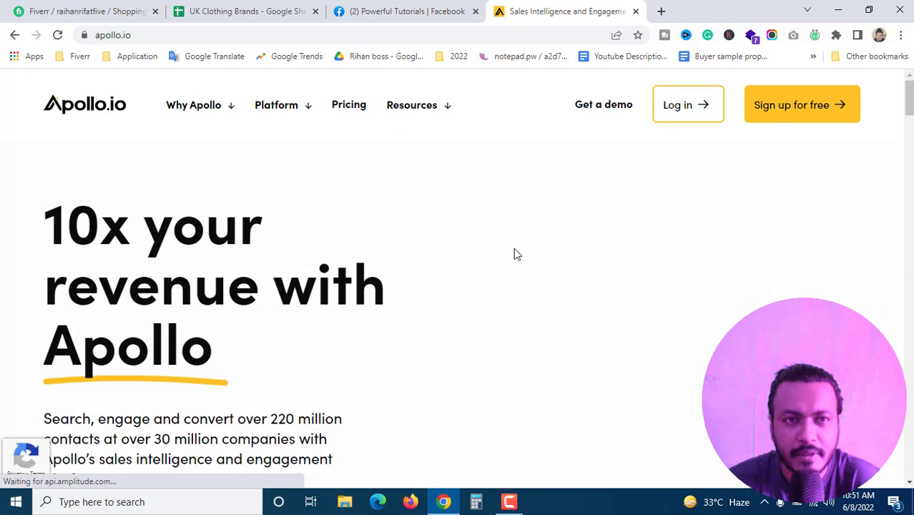
- Examine the Apollo.io homepage, including its benefits section and the free sign-up options
scroll(516, 255, "down", 10)
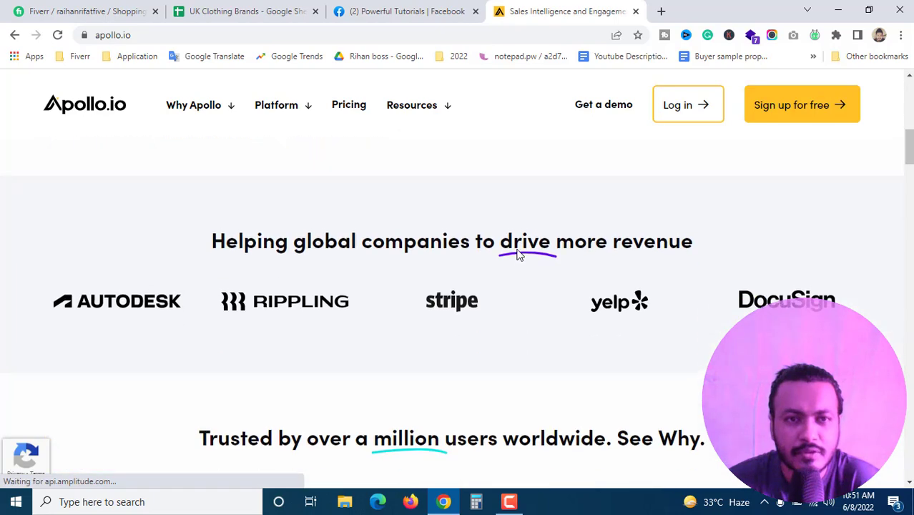
scroll(518, 255, "down", 5)
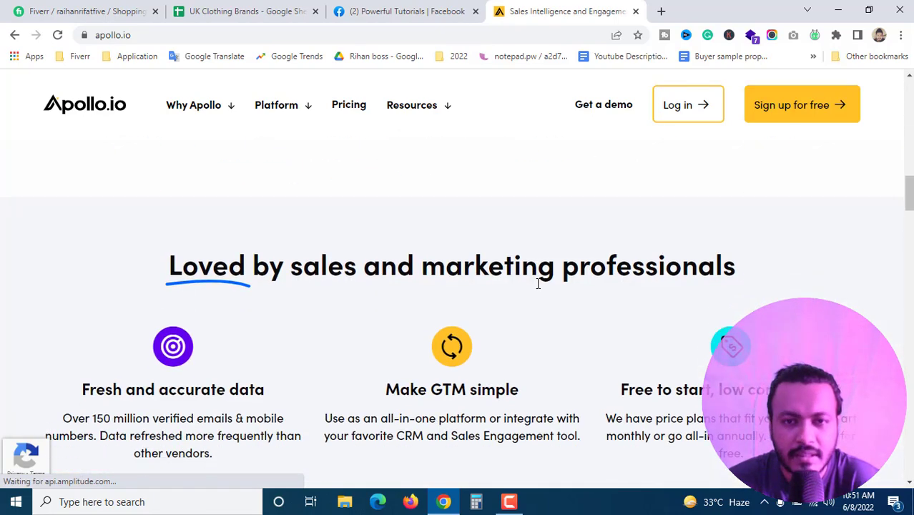
scroll(537, 304, "down", 3)
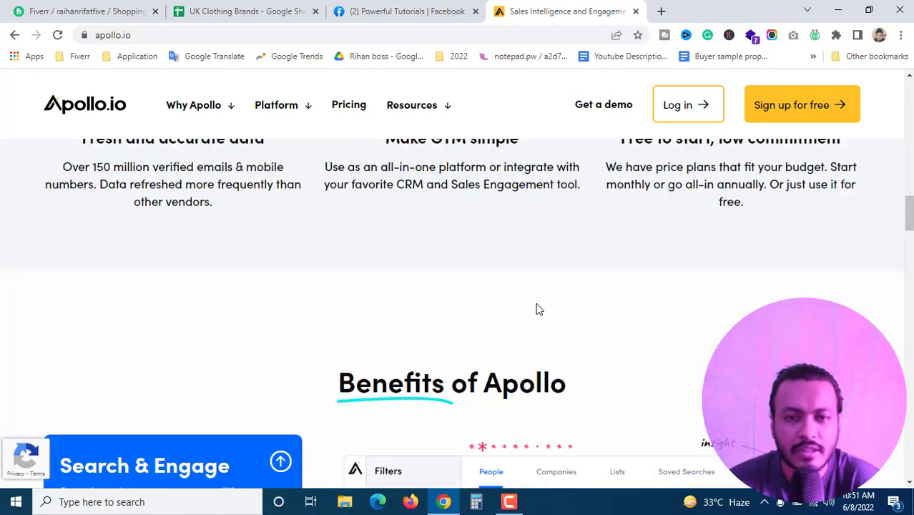
scroll(539, 310, "down", 5)
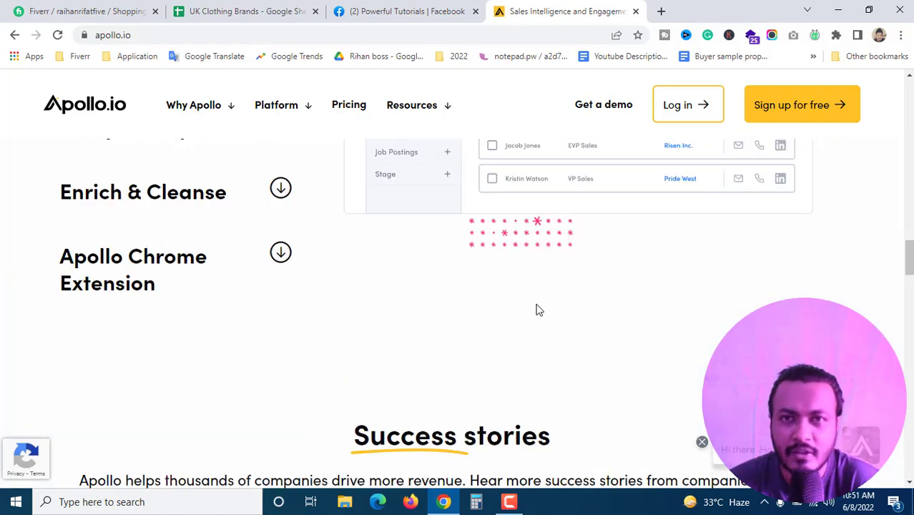
scroll(540, 310, "down", 3)
scroll(536, 304, "up", 20)
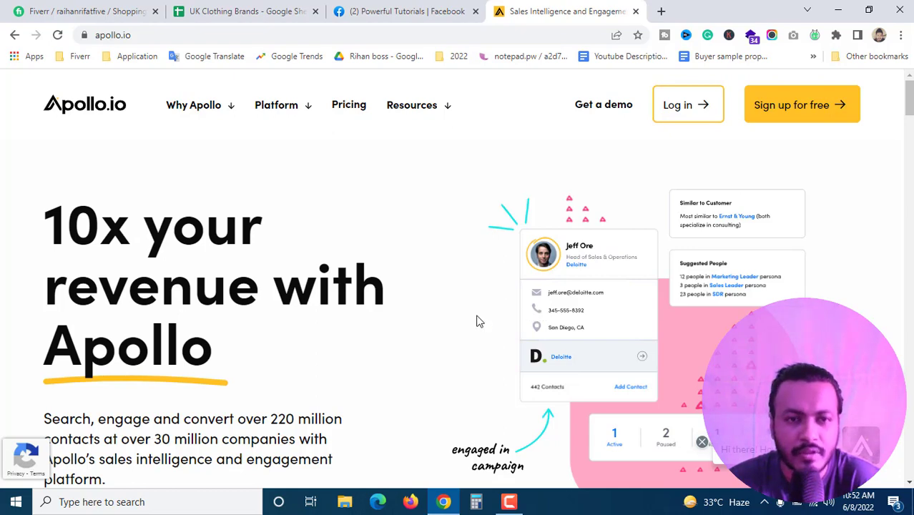
scroll(477, 321, "down", 4)
scroll(503, 339, "down", 1)
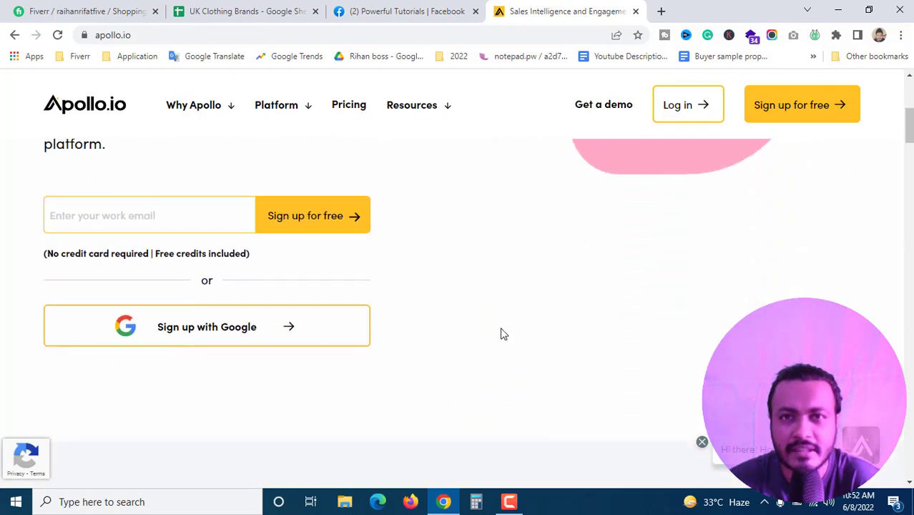
scroll(487, 318, "up", 4)
scroll(461, 302, "down", 2)
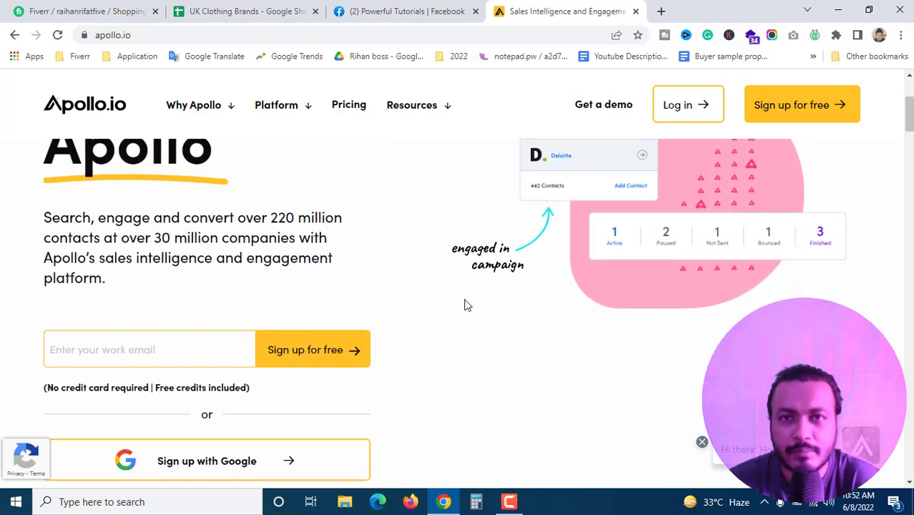
scroll(465, 304, "up", 3)
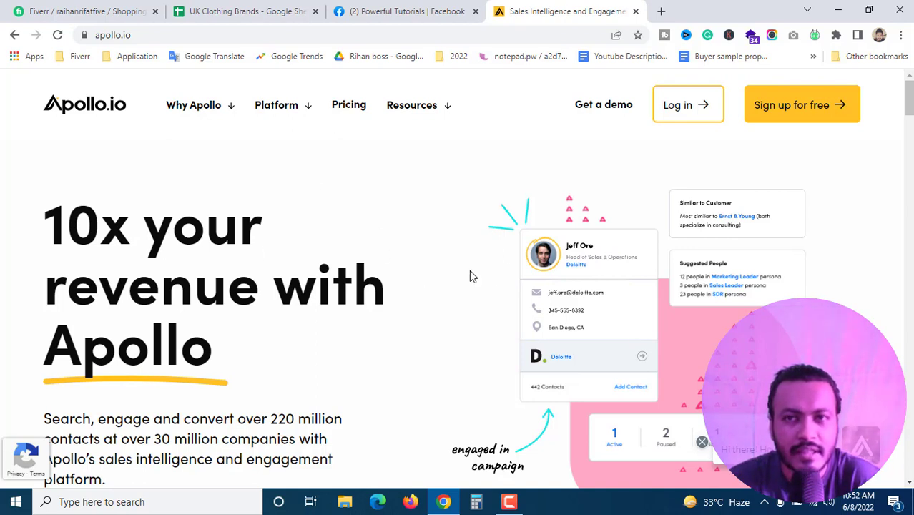
- Log in to the Apollo account and open its people search
left_click(800, 112)
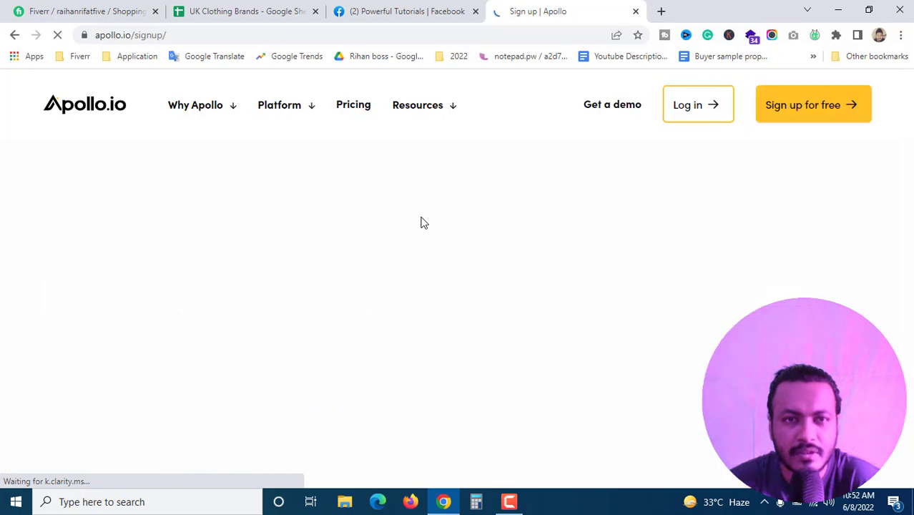
left_click(681, 113)
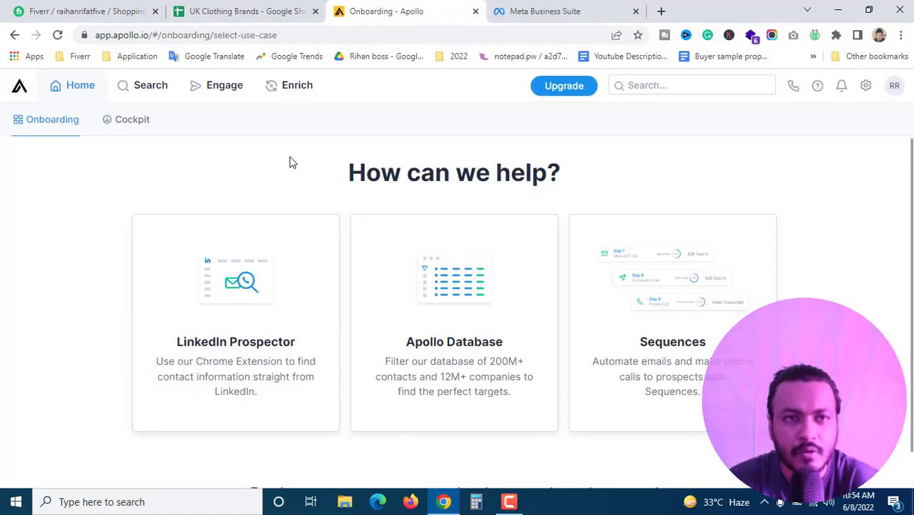
mouse_move(143, 89)
left_click(108, 152)
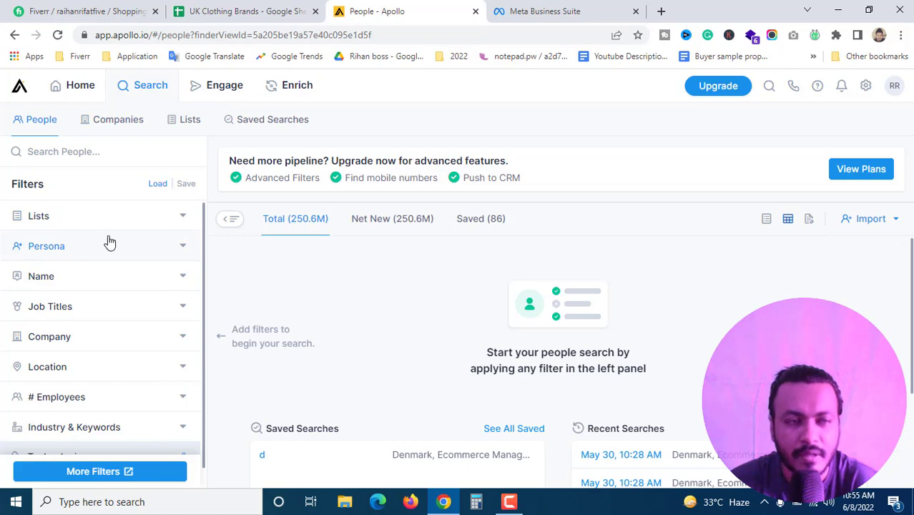
- Open the full set of people filters and limit the email status to Verified
left_click(93, 471)
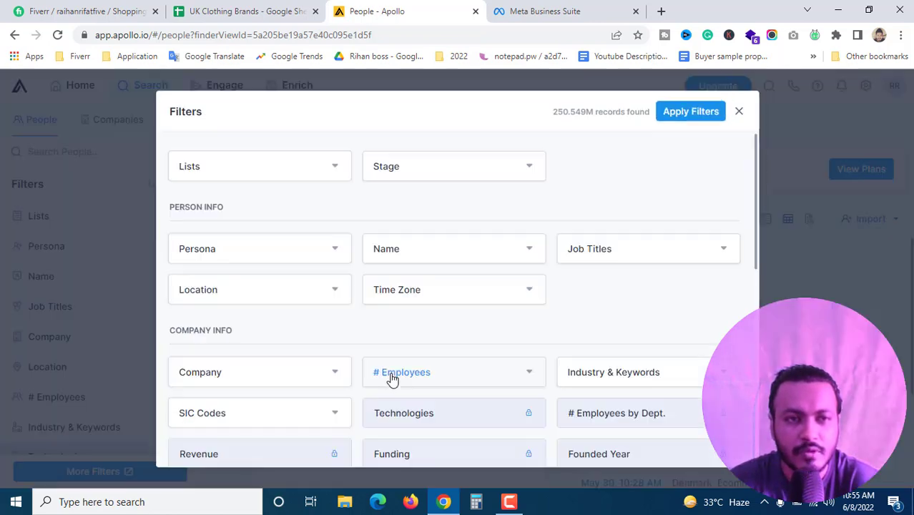
left_click(740, 113)
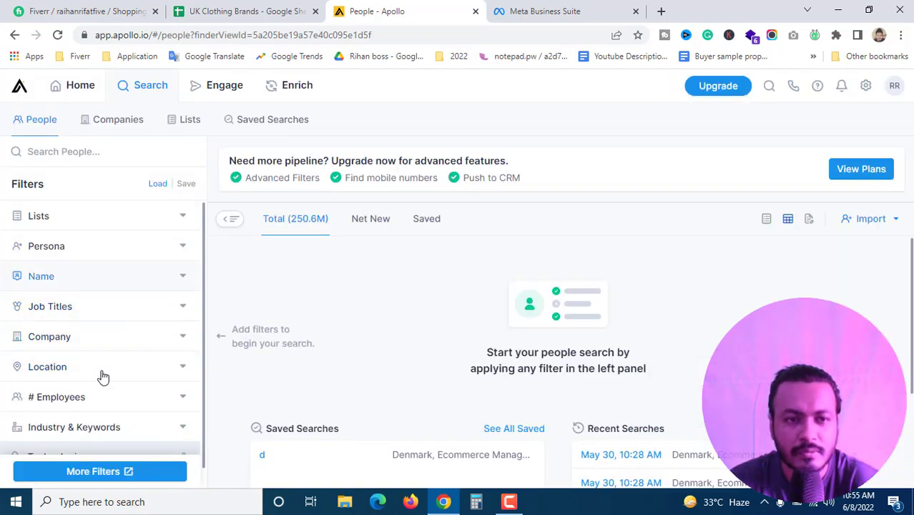
left_click(81, 475)
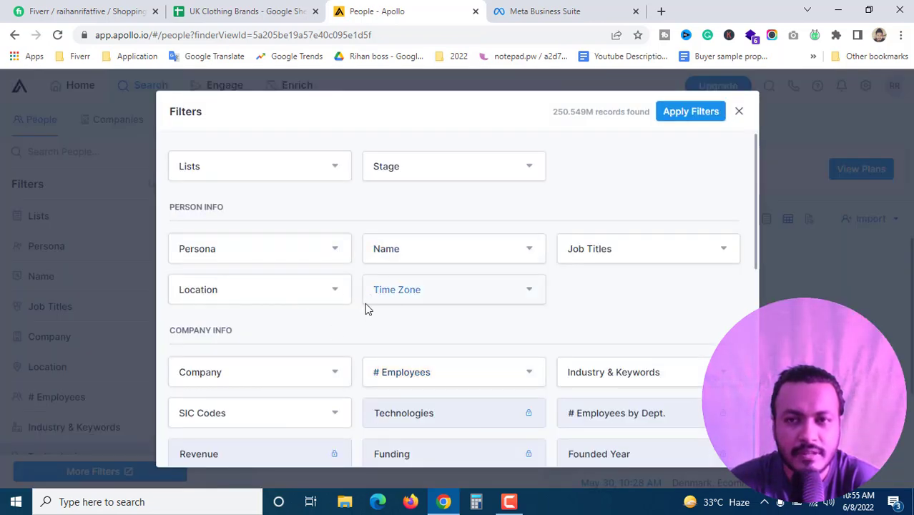
scroll(365, 302, "down", 10)
scroll(365, 302, "down", 1)
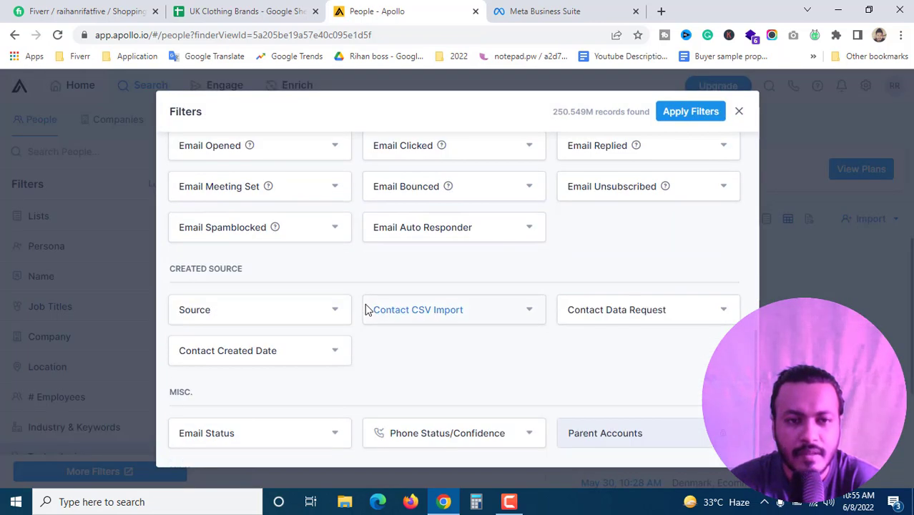
left_click(283, 442)
scroll(347, 349, "down", 2)
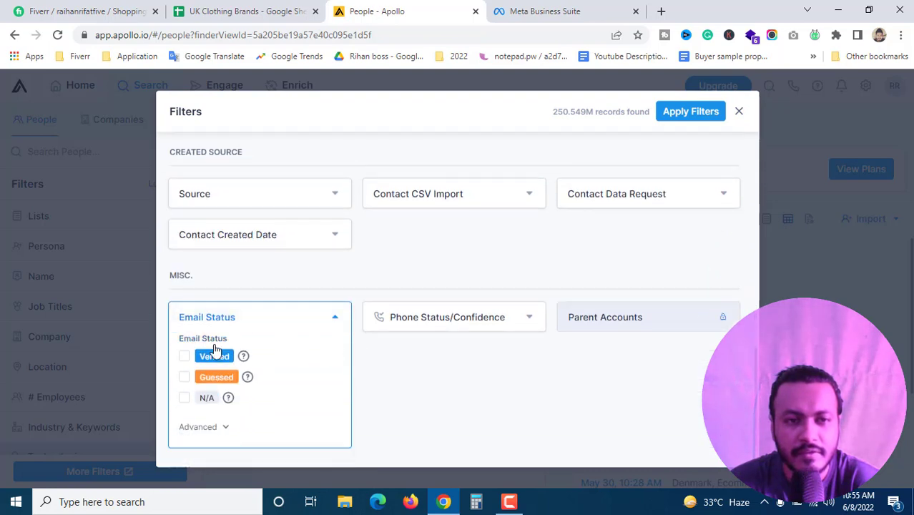
left_click(184, 357)
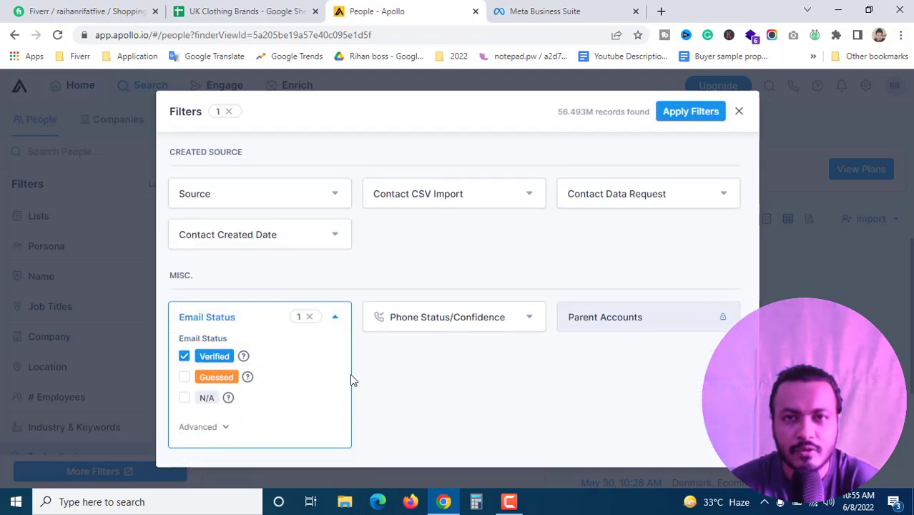
left_click(336, 318)
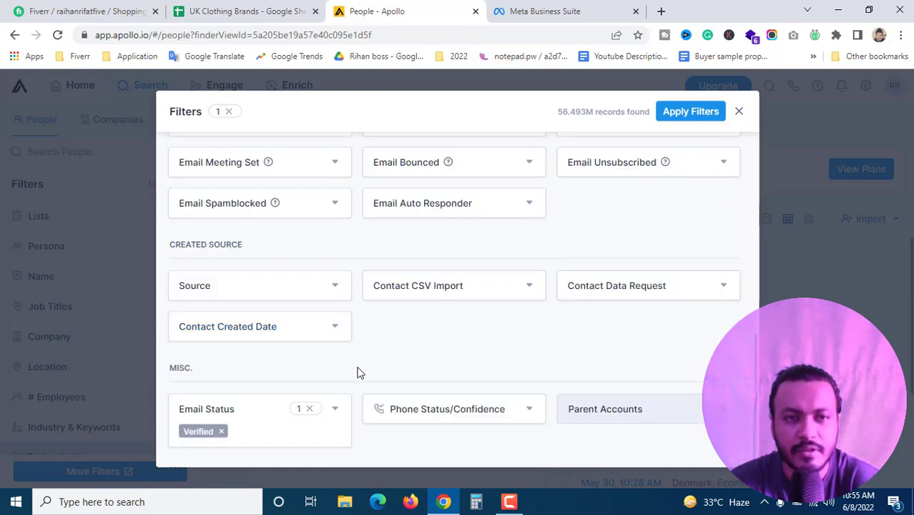
- Set the contact location filter to the United Kingdom region
scroll(359, 372, "up", 10)
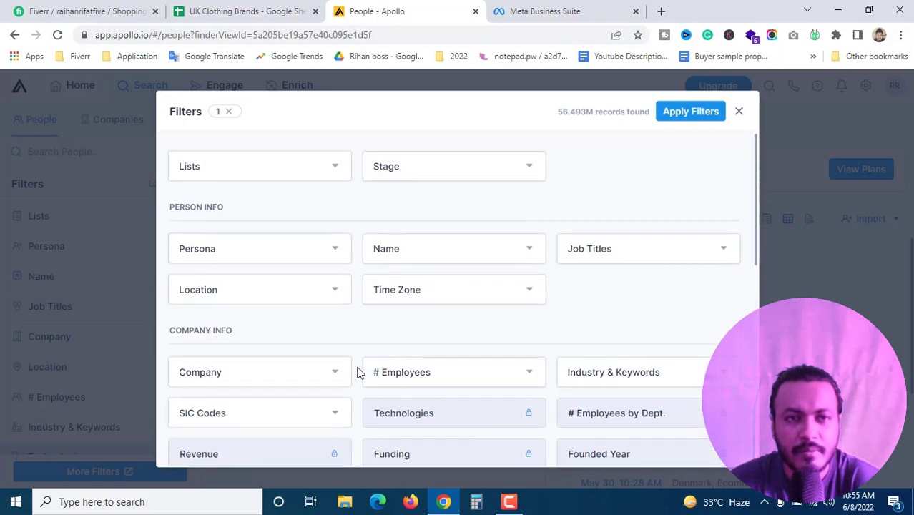
left_click(268, 300)
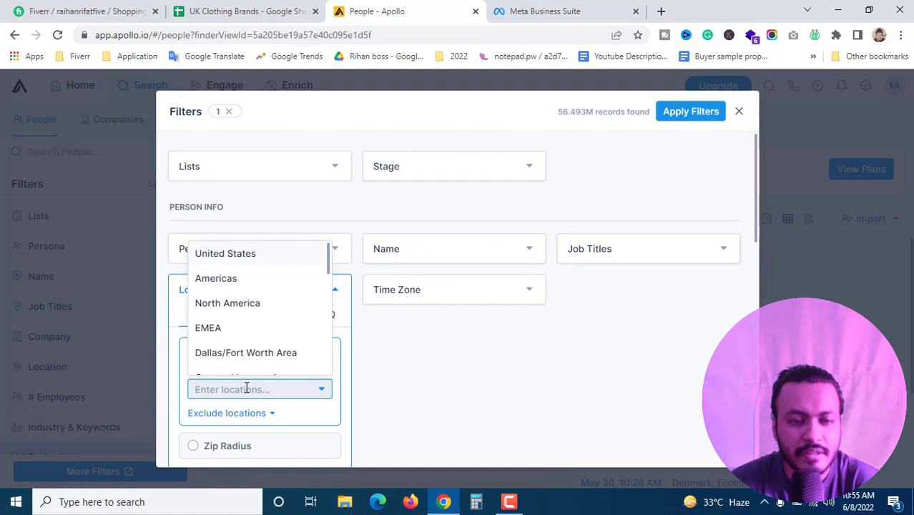
type("un")
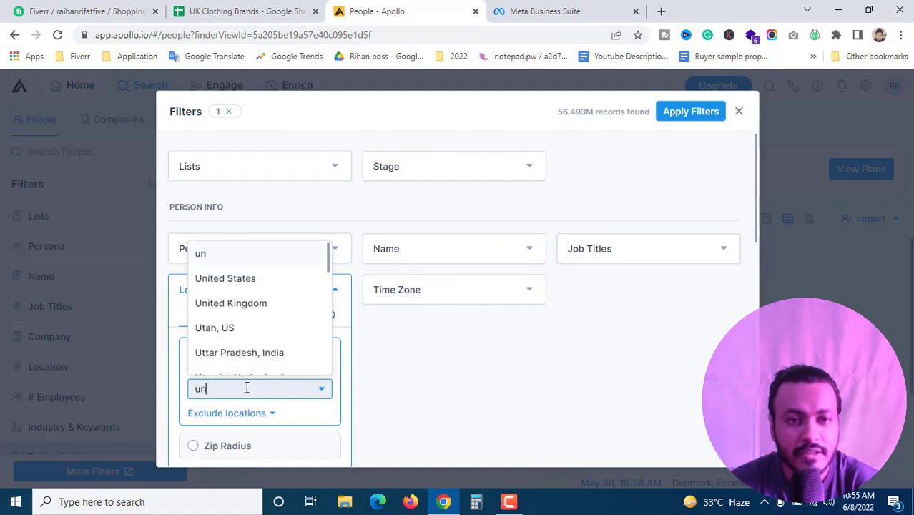
left_click(255, 309)
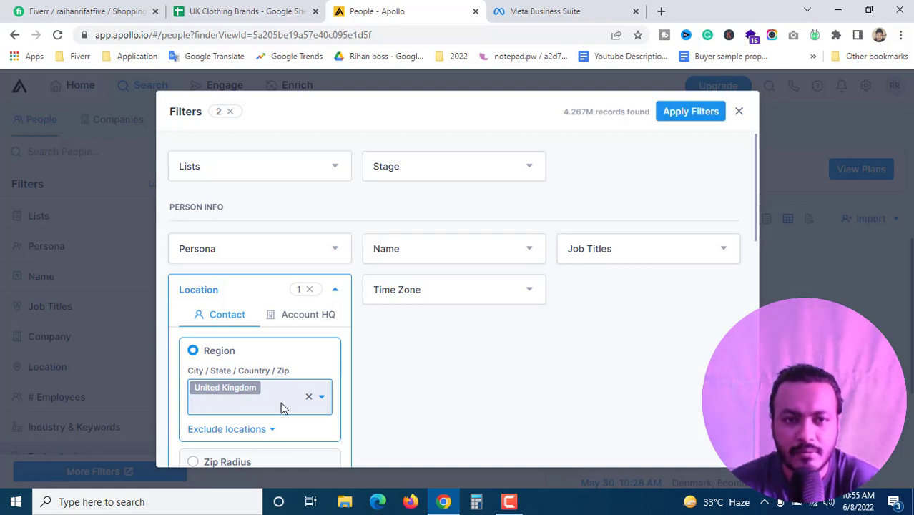
left_click(400, 387)
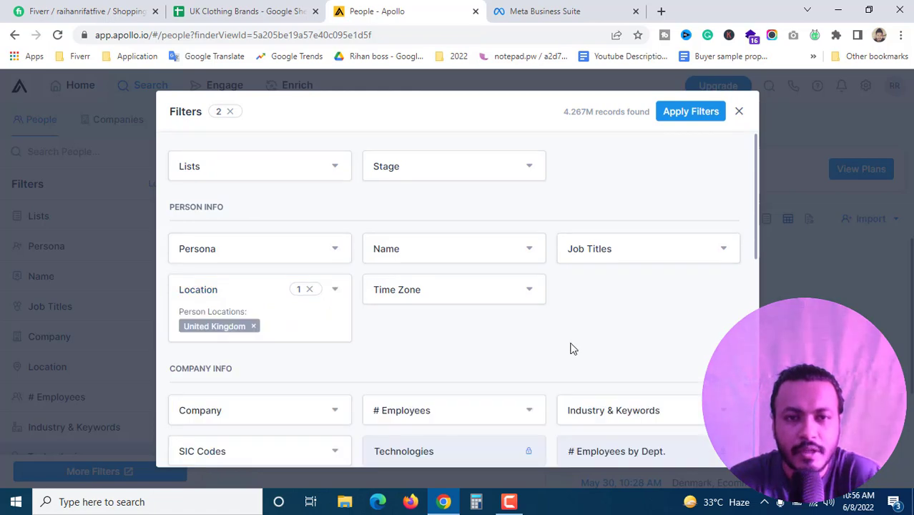
- Add the job titles owner, director, ceo and founder to the people filters
left_click(621, 256)
left_click(612, 278)
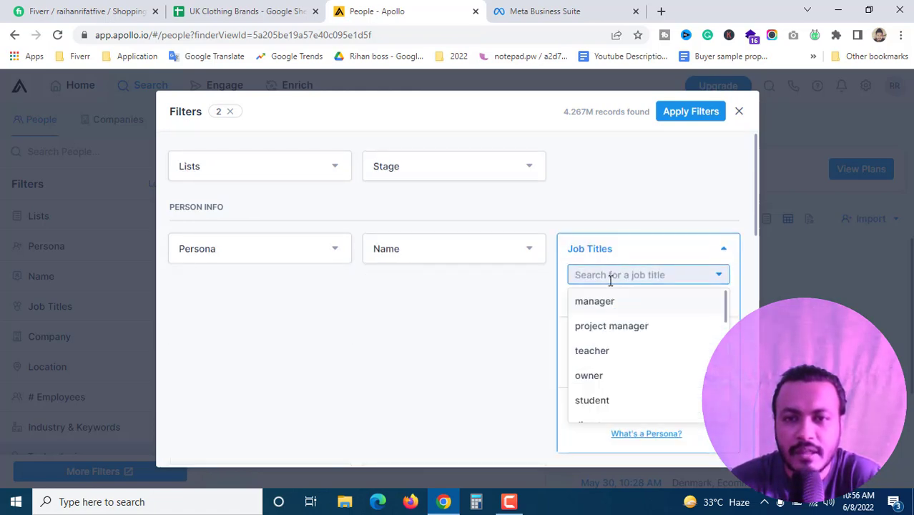
left_click(608, 377)
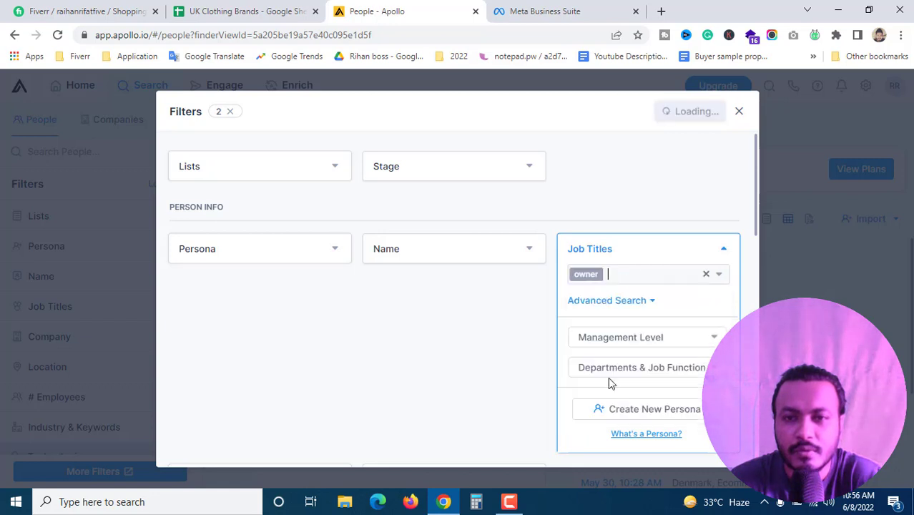
left_click(630, 276)
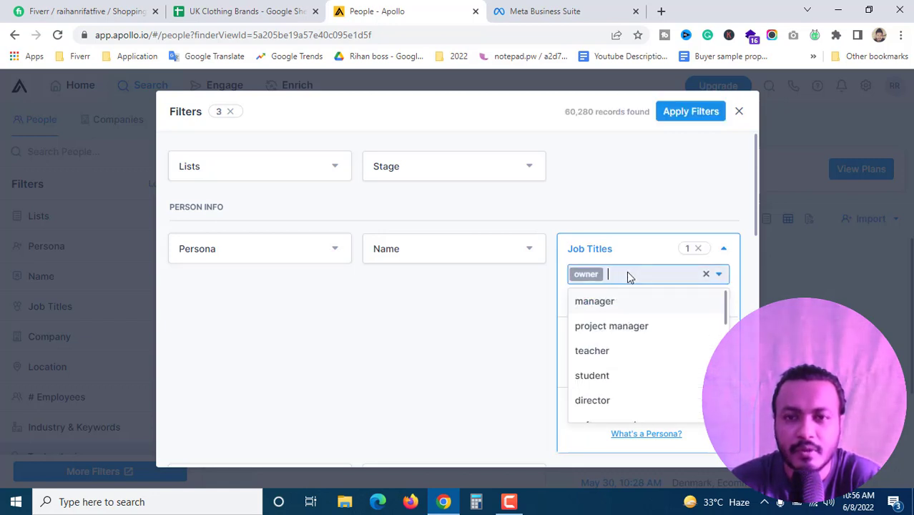
left_click(608, 400)
left_click(669, 279)
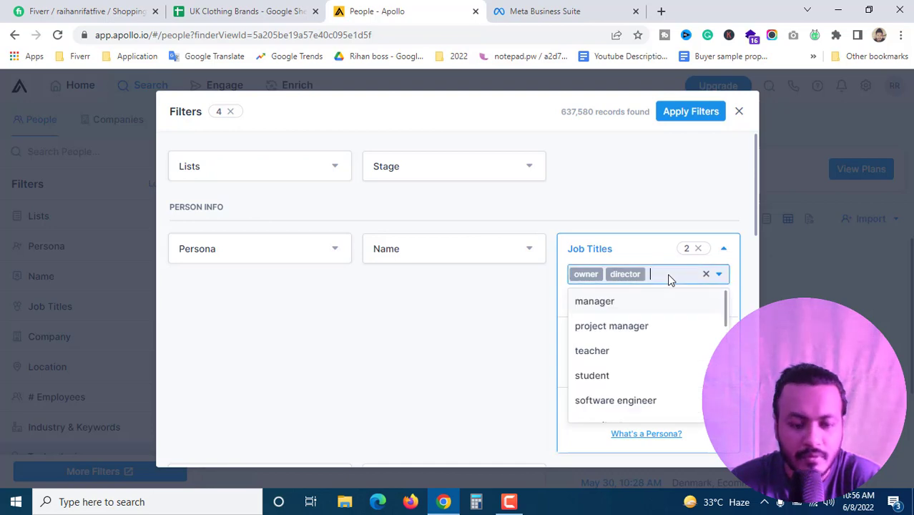
type("ceo")
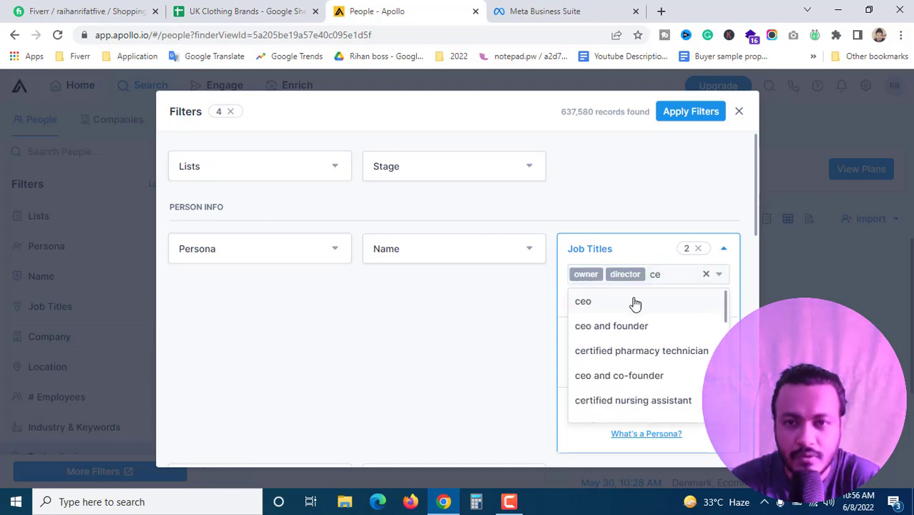
left_click(631, 302)
type("fou")
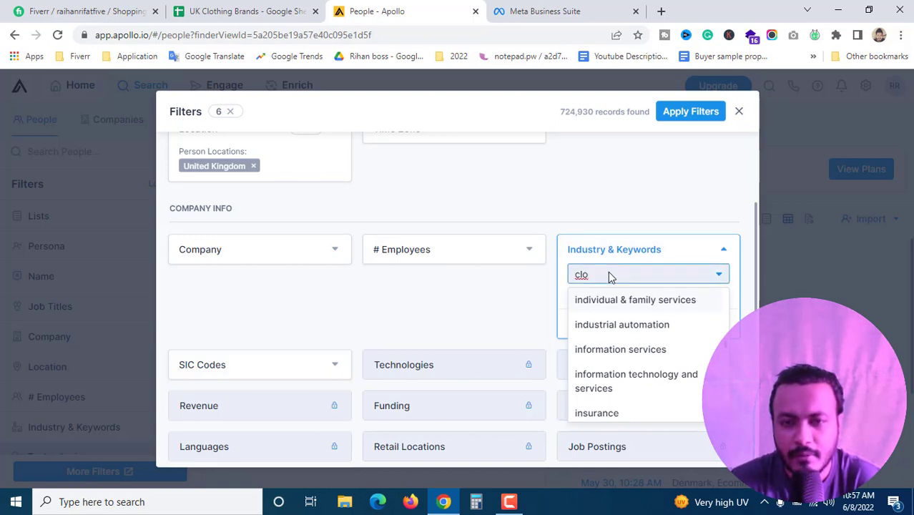
- Clear the industry search text and look through the alphabetical list of industries for a clothing-related category
key("BackSpace")
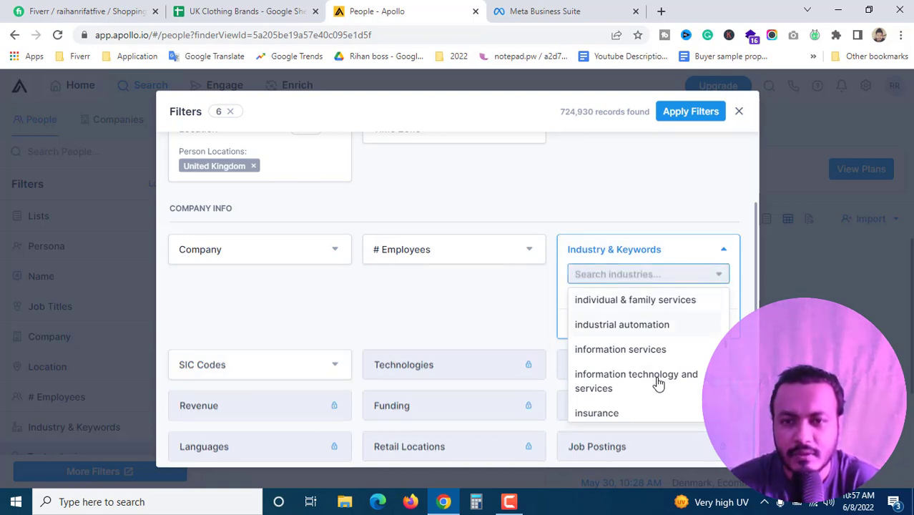
scroll(657, 379, "up", 10)
scroll(656, 365, "up", 10)
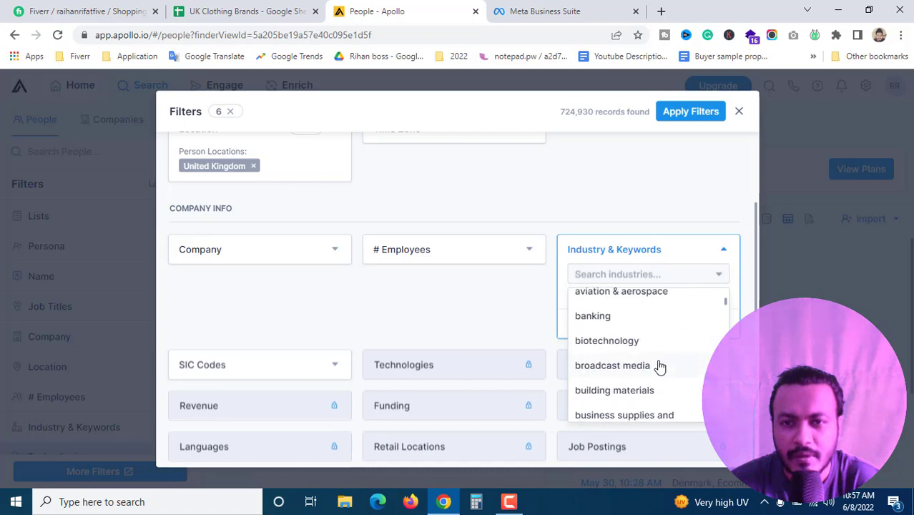
scroll(662, 369, "up", 2)
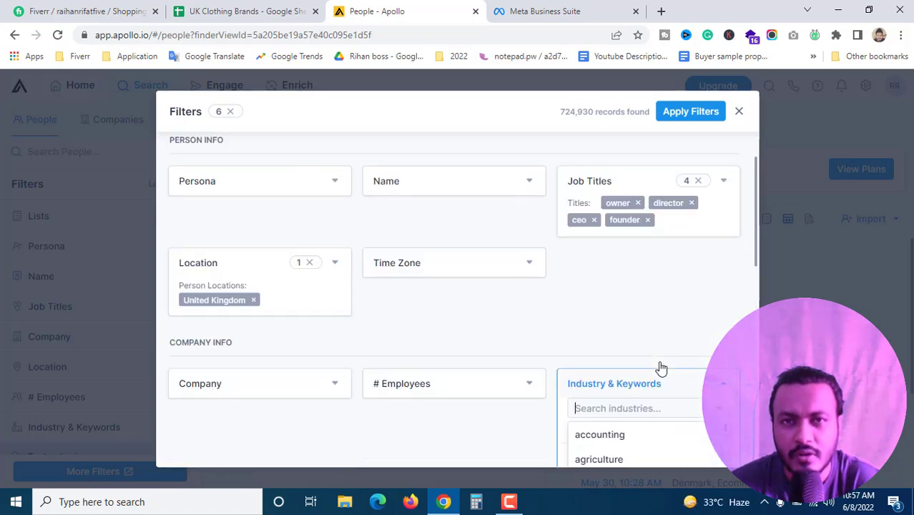
scroll(648, 337, "down", 1)
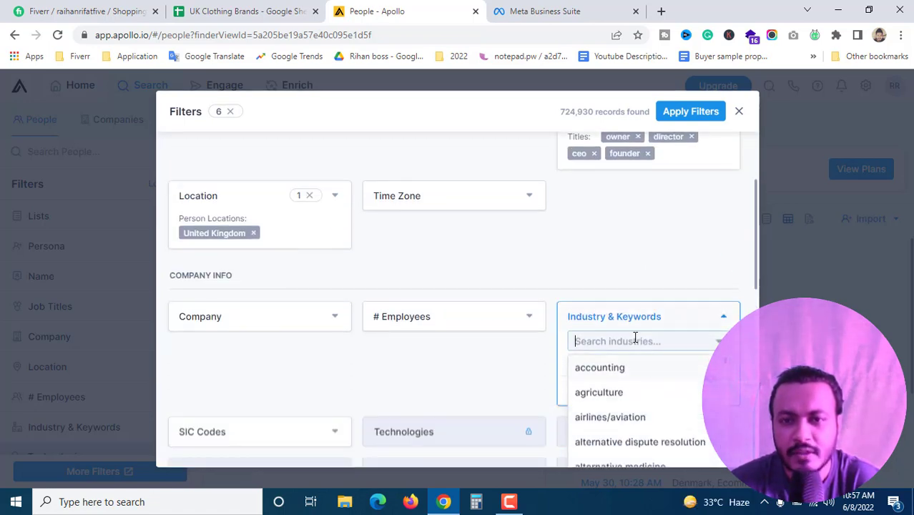
left_click(655, 351)
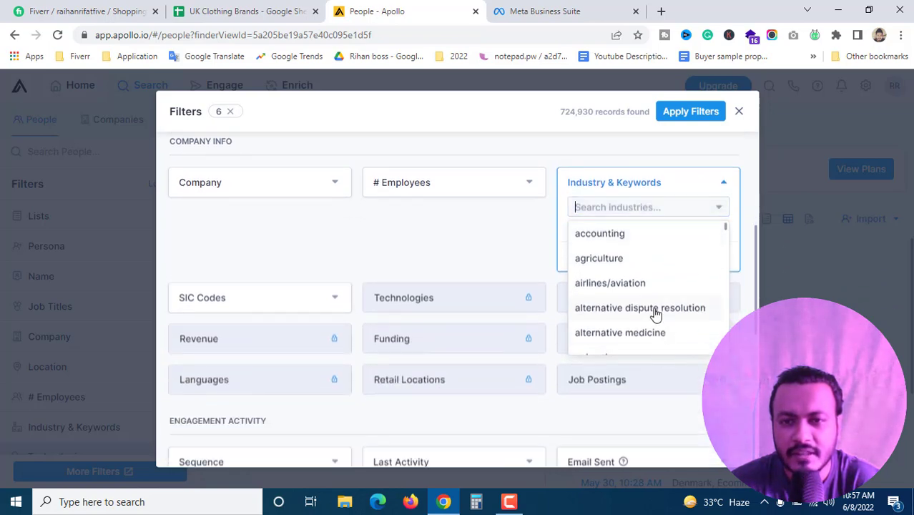
scroll(644, 292, "down", 2)
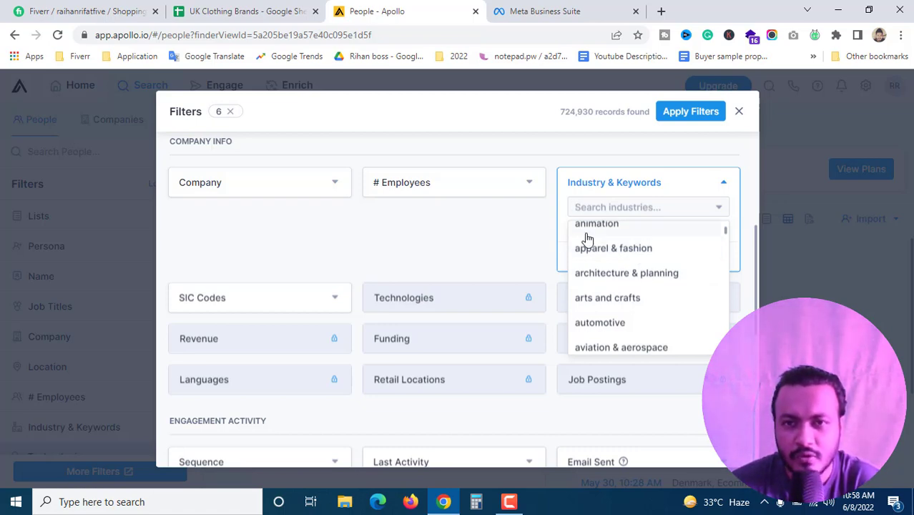
- Include the company keyword "clothing" without choosing an industry, and apply the filters to the people search
left_click(727, 187)
left_click(708, 191)
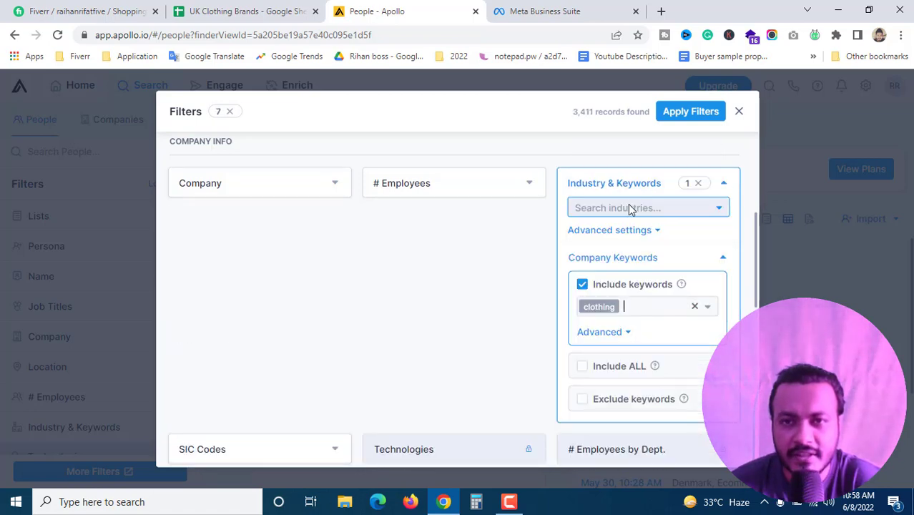
left_click(620, 207)
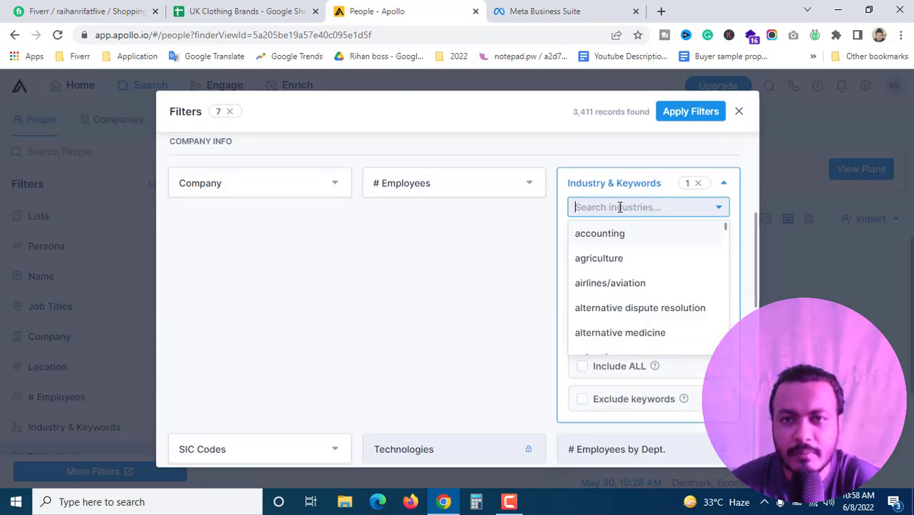
left_click(561, 255)
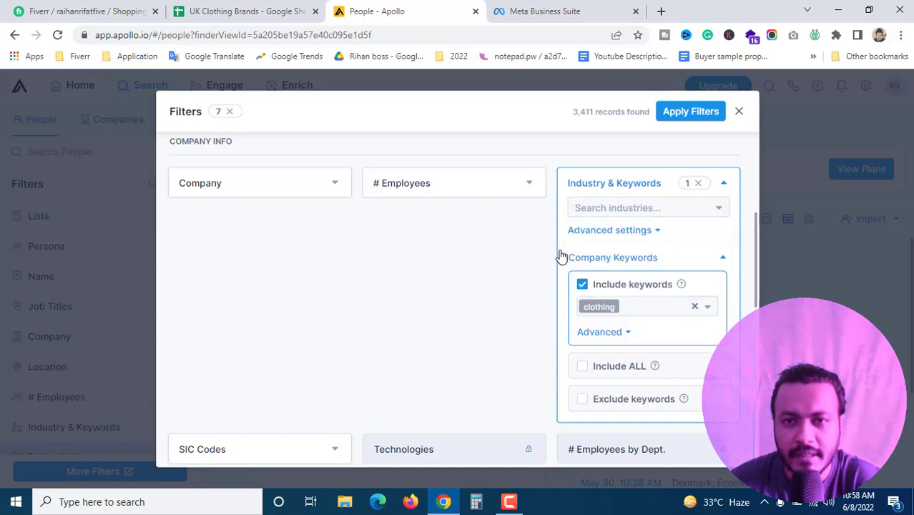
left_click(561, 256)
left_click(605, 259)
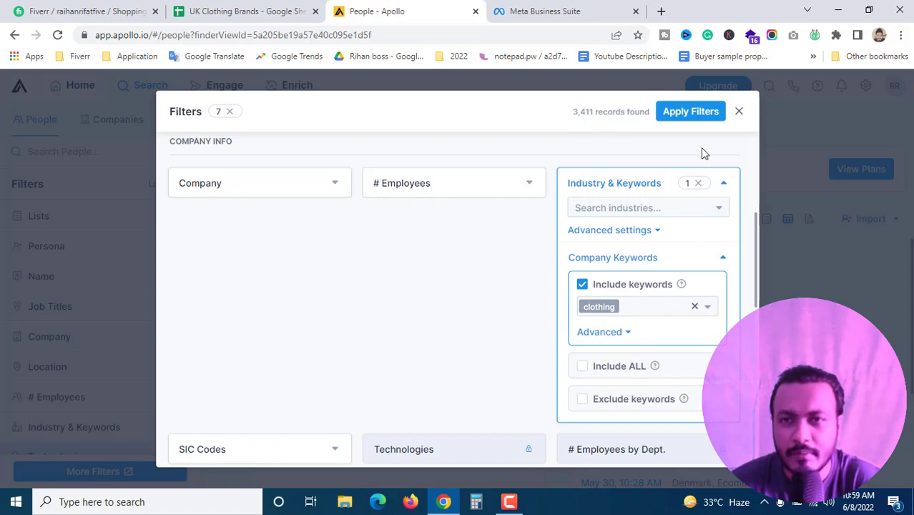
left_click(684, 122)
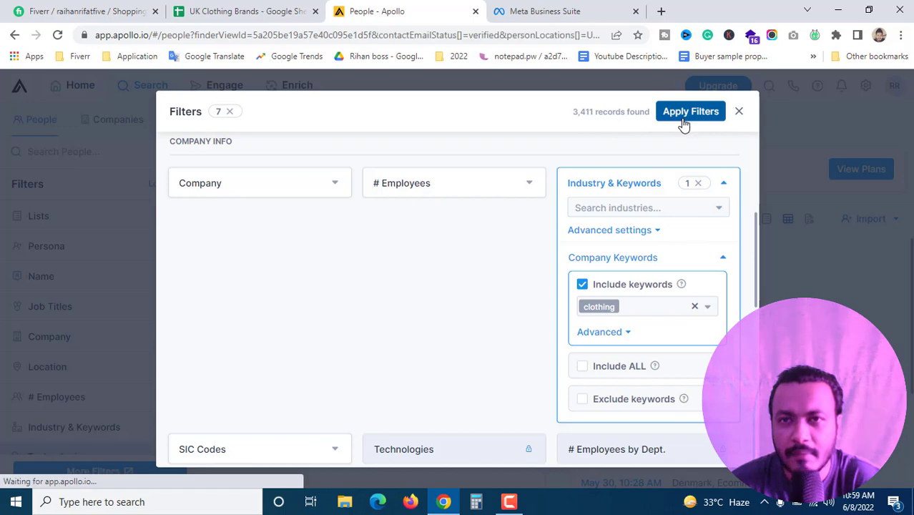
left_click(789, 289)
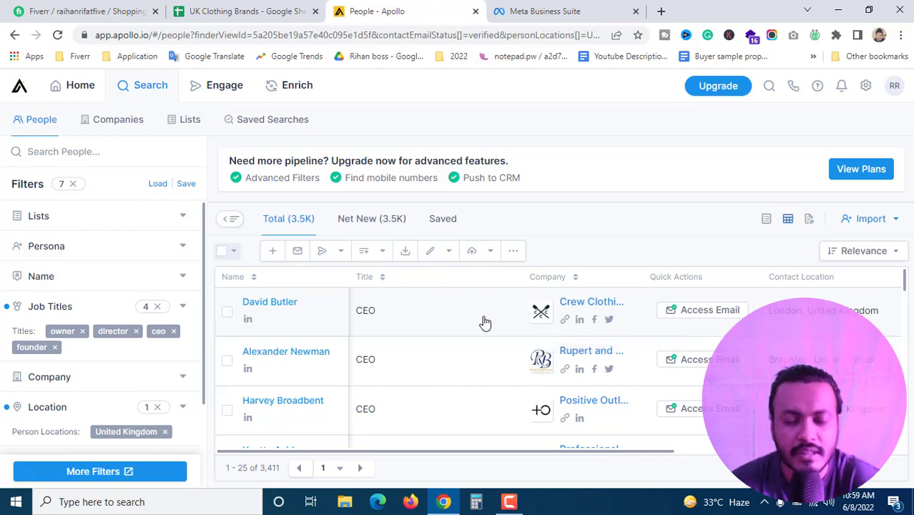
- Open Crew Clothing's website from the first search result, open its Instagram profile from the site footer, and return to the website
left_click(565, 320)
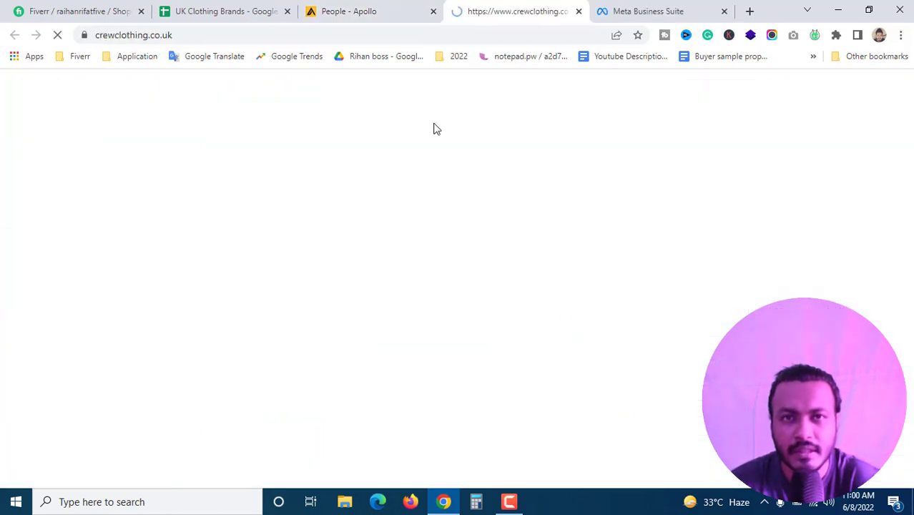
left_click(378, 11)
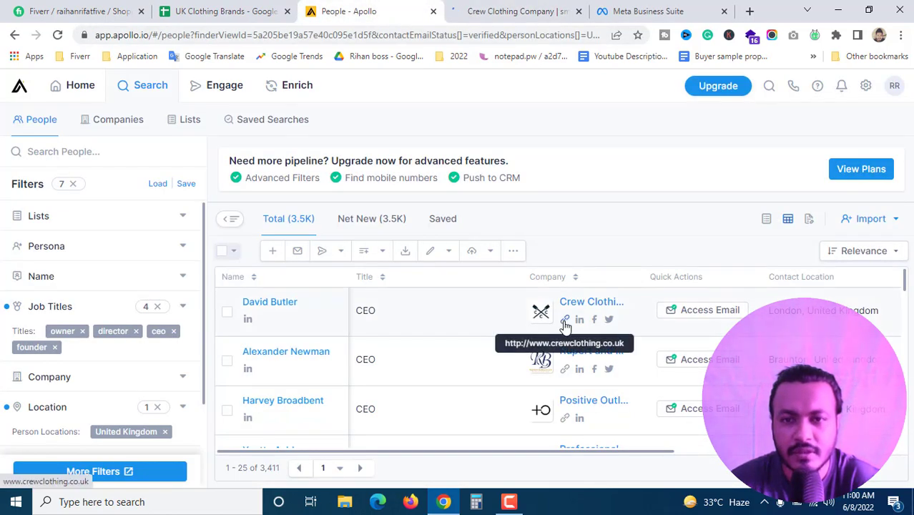
left_click(512, 9)
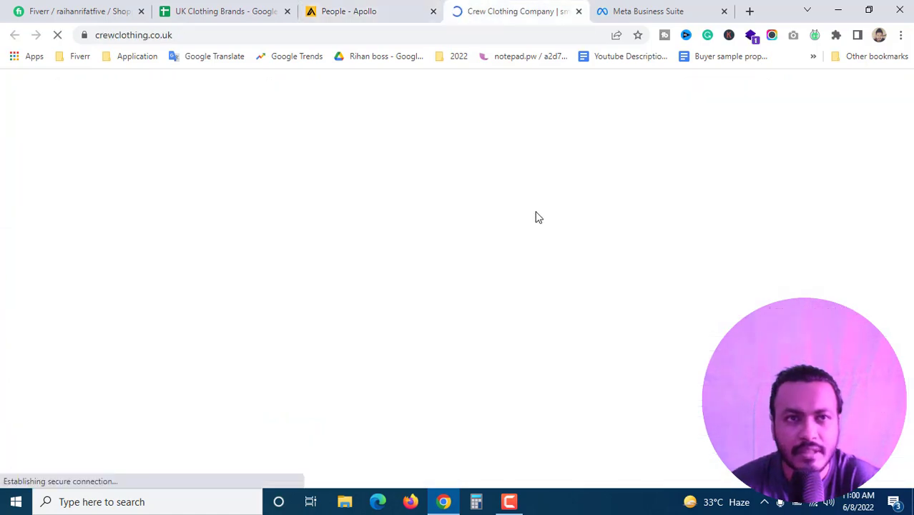
scroll(590, 254, "down", 20)
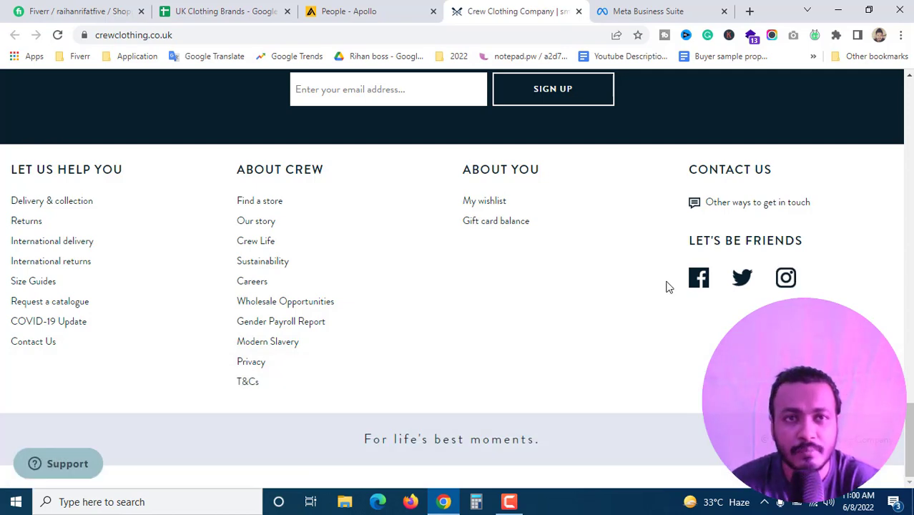
left_click(787, 278)
left_click(422, 6)
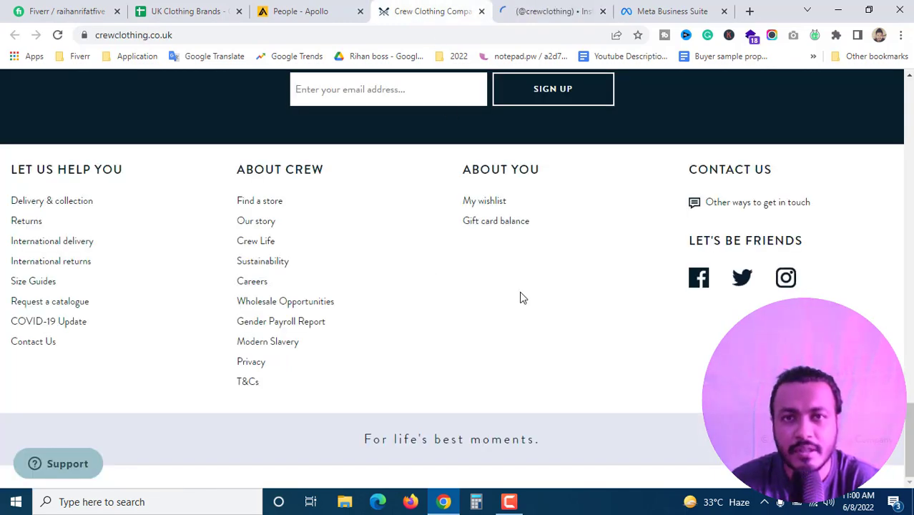
- Check the Instagram follower limit in the Fiverr order requirements and compare it with Crew Clothing's Instagram profile
left_click(50, 11)
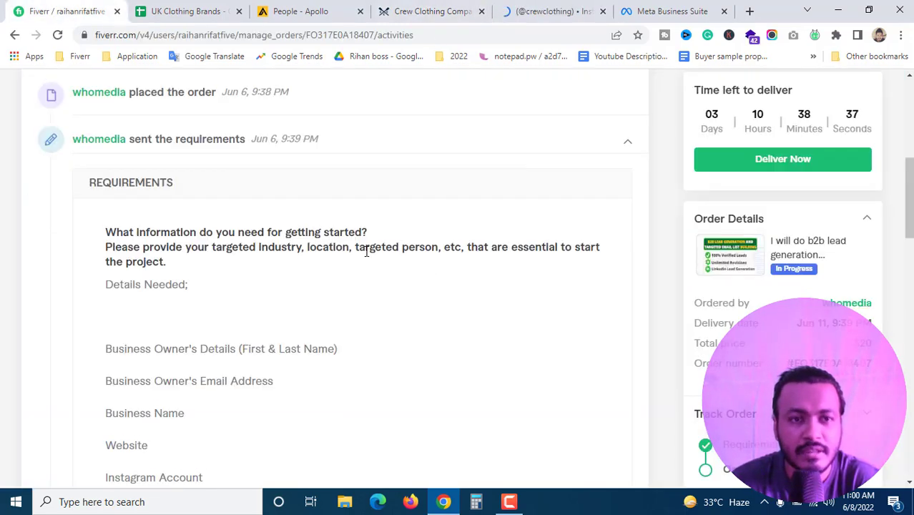
scroll(367, 249, "down", 5)
left_click_drag(388, 303, 190, 302)
left_click(249, 302)
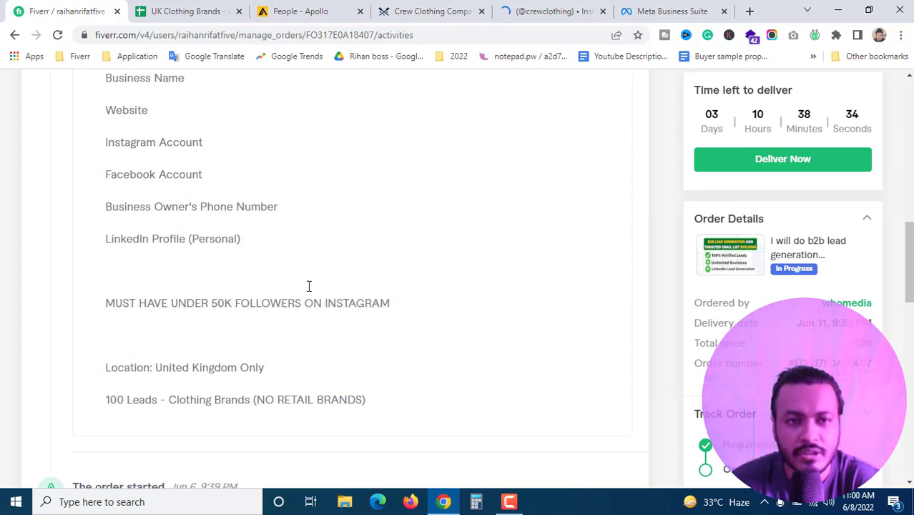
left_click(564, 7)
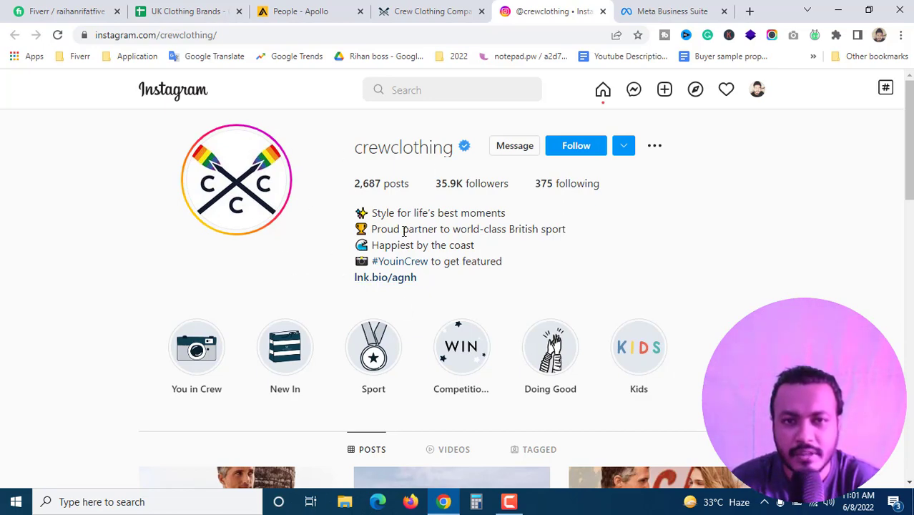
left_click(414, 8)
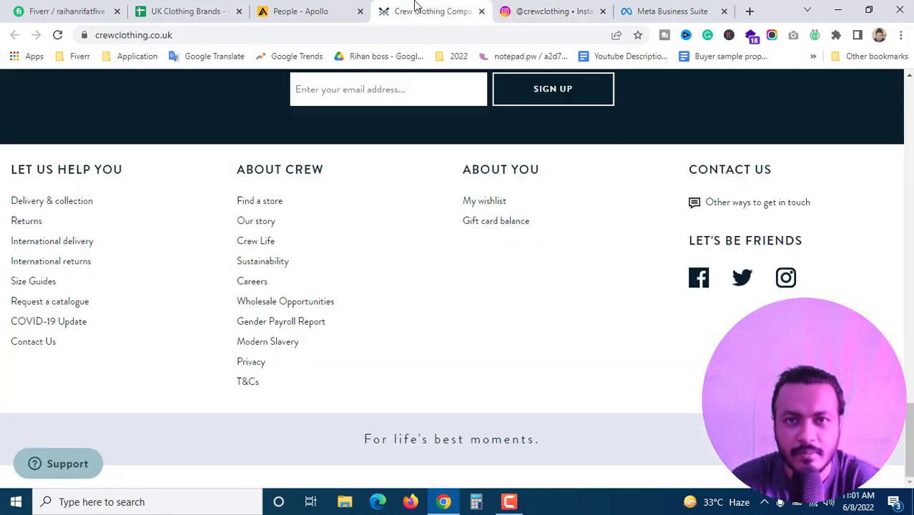
- Reveal the verified email of Crew Clothing's CEO in Apollo and copy it into the Email cell of spreadsheet row 94
left_click(316, 8)
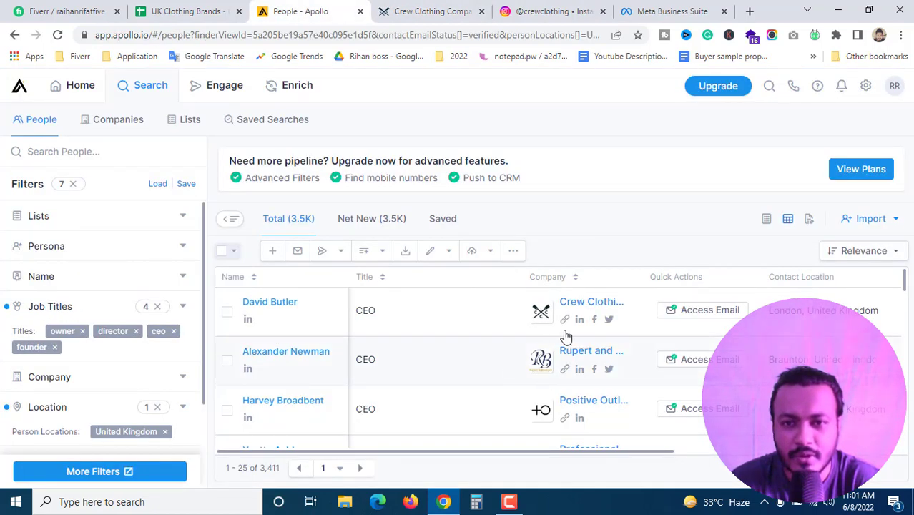
scroll(526, 343, "down", 2)
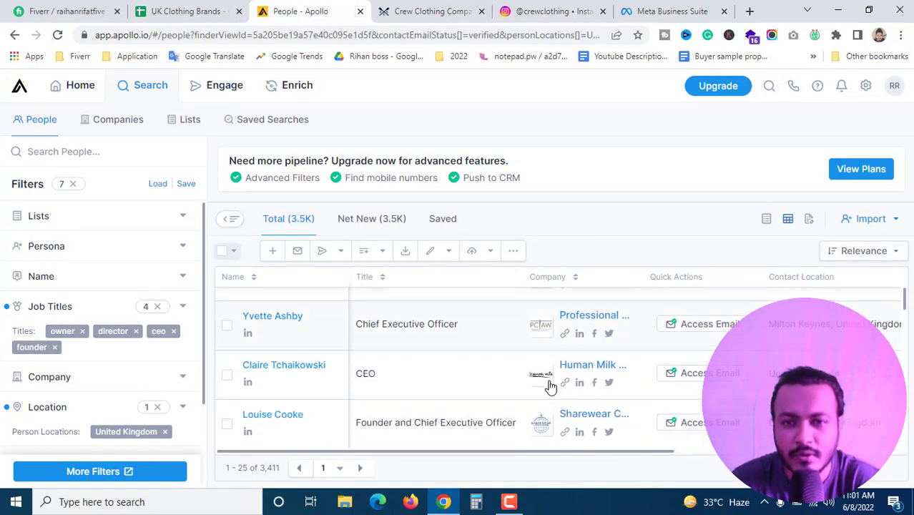
scroll(547, 384, "up", 2)
scroll(500, 348, "down", 3)
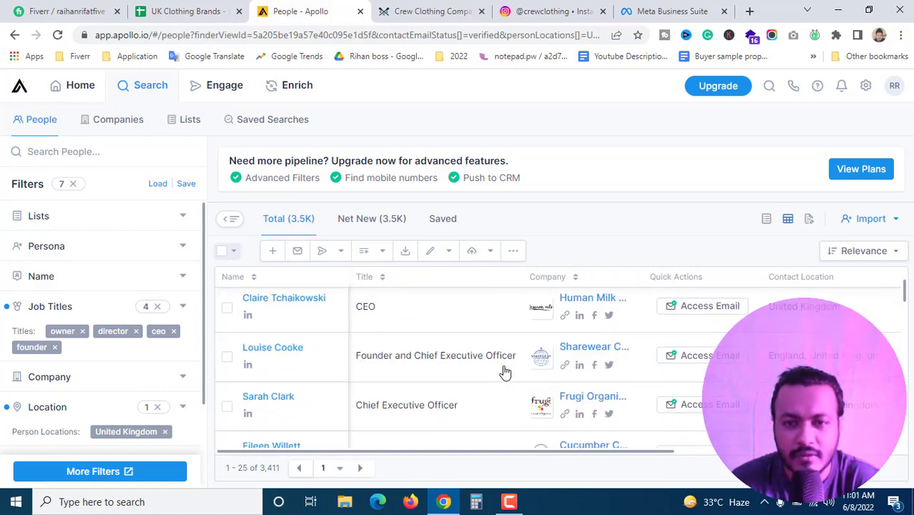
scroll(501, 358, "up", 3)
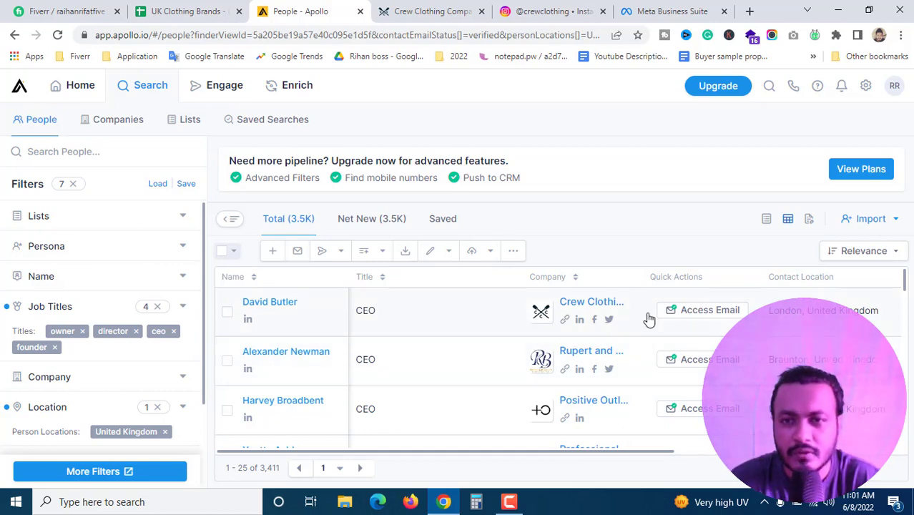
left_click(690, 316)
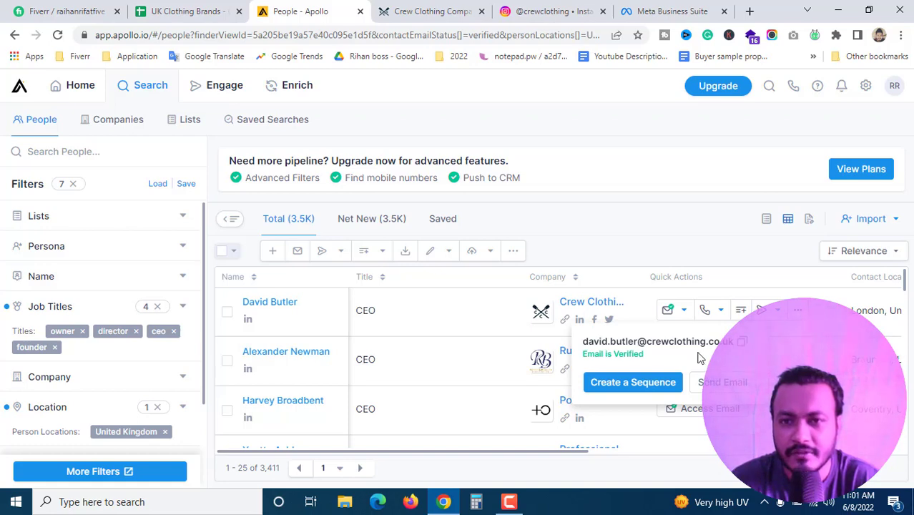
mouse_move(704, 309)
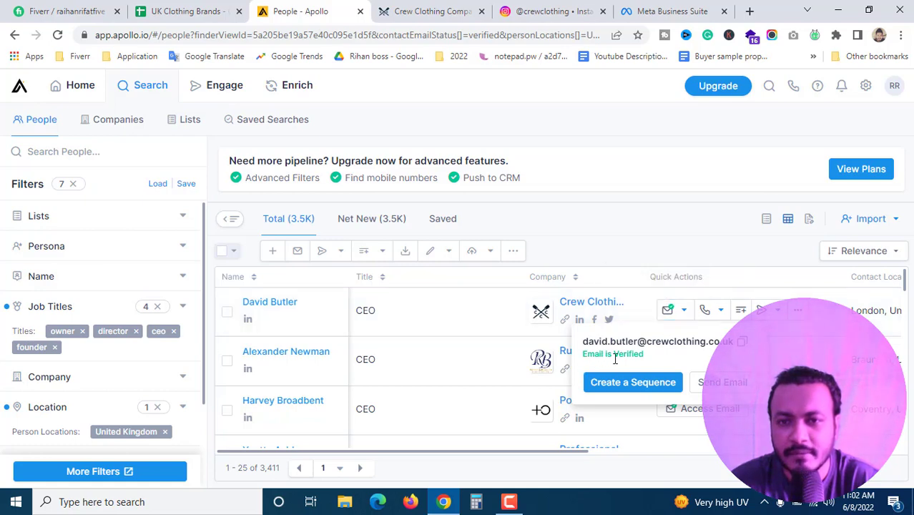
mouse_move(671, 315)
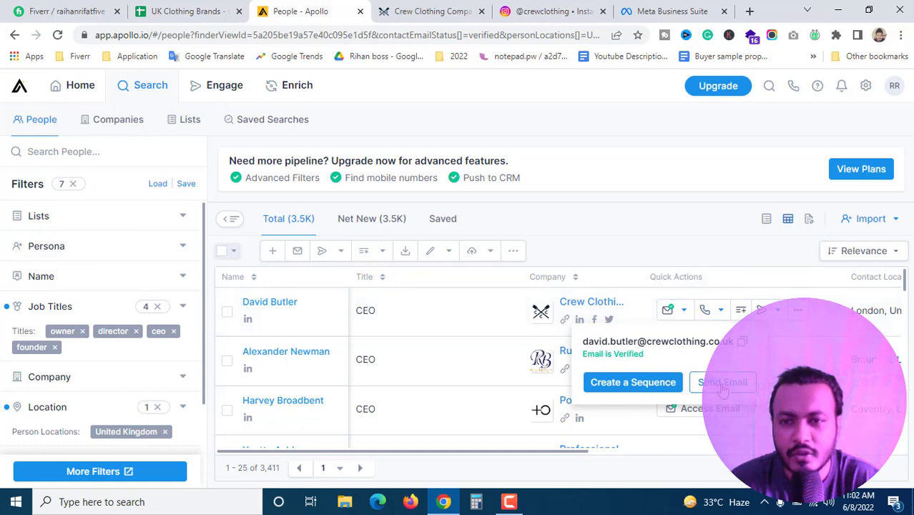
left_click(742, 342)
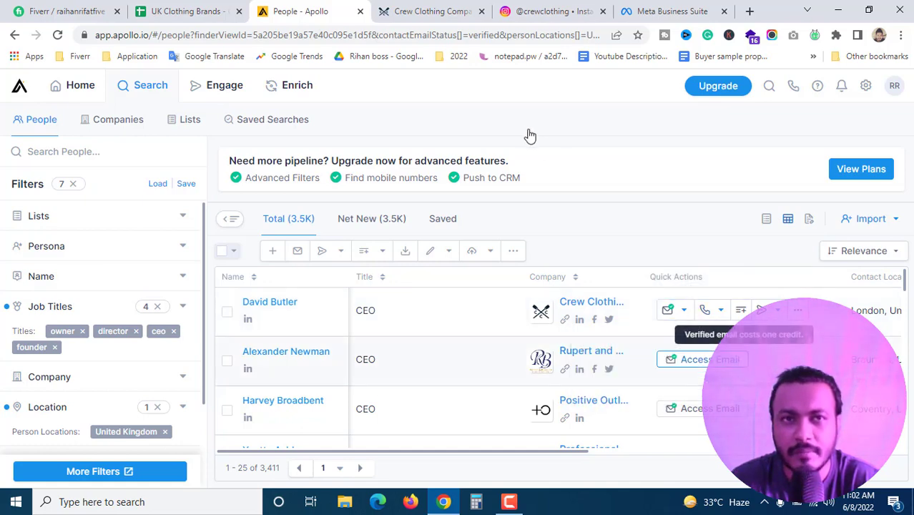
left_click(191, 10)
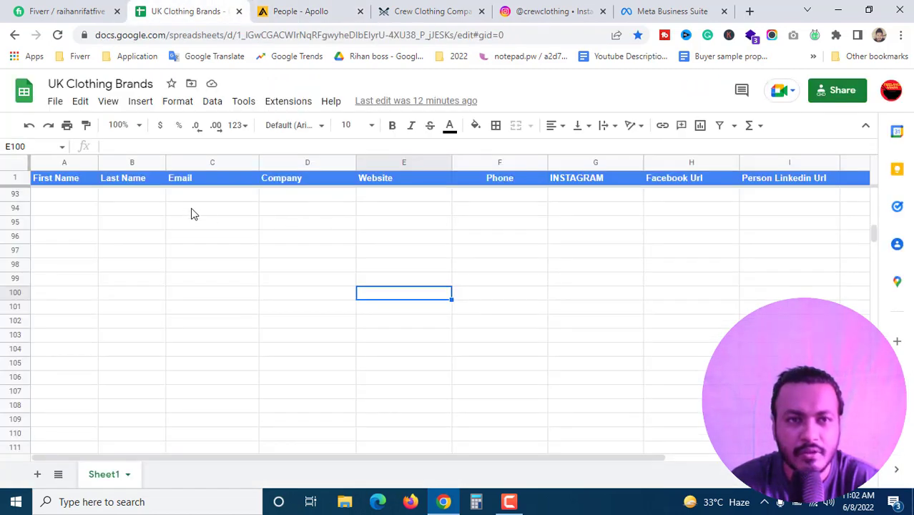
left_click(192, 212)
- Copy the address of Crew Clothing's Instagram profile into the INSTAGRAM cell of row 94 in the spreadsheet
key("ctrl+Tab")
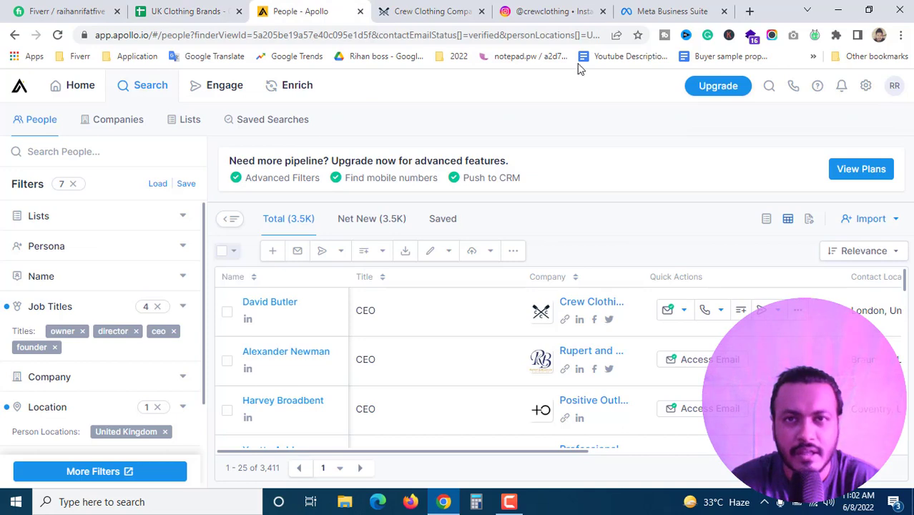
left_click(556, 9)
left_click(267, 35)
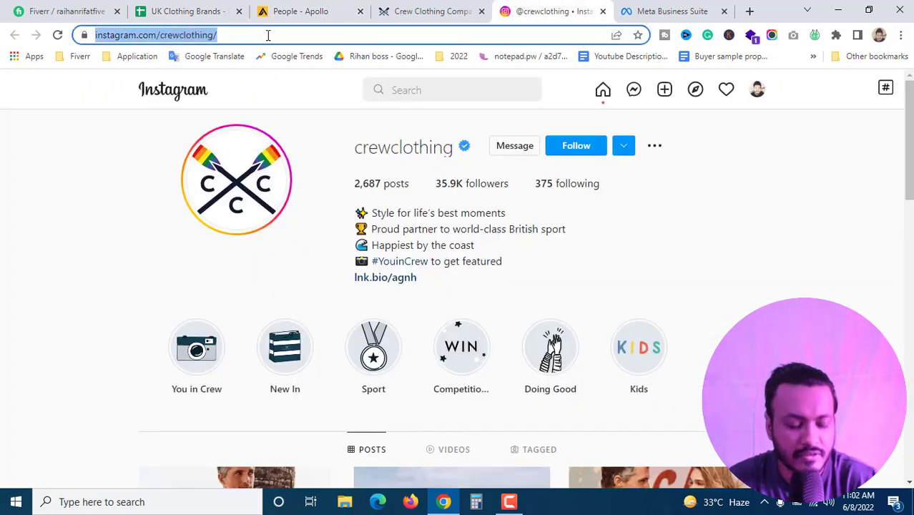
left_click(177, 8)
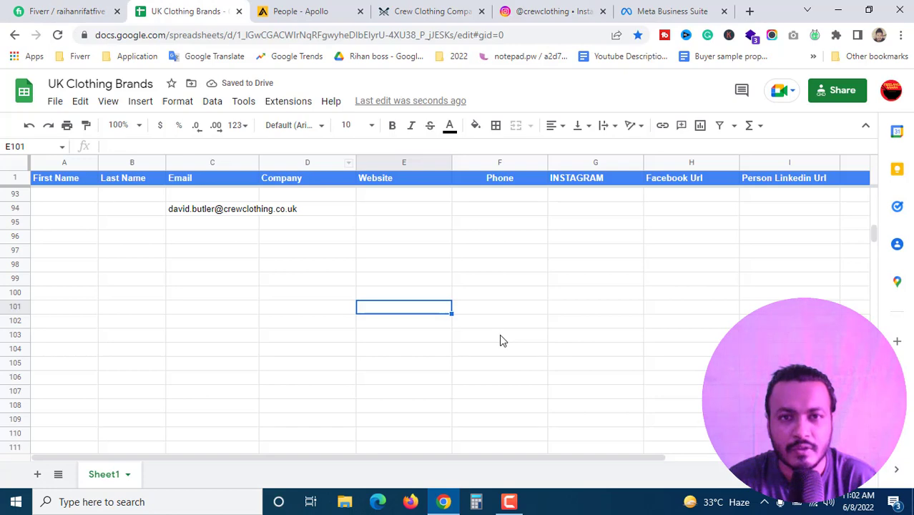
left_click(569, 212)
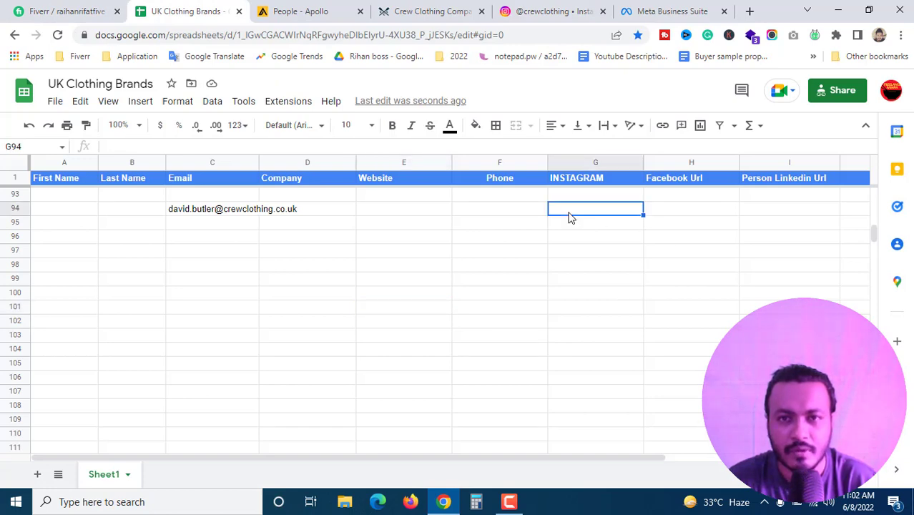
left_click(581, 297)
- Copy Crew Clothing's website address into the Website cell of row 94 and complete the row's Facebook Url entry
left_click(429, 11)
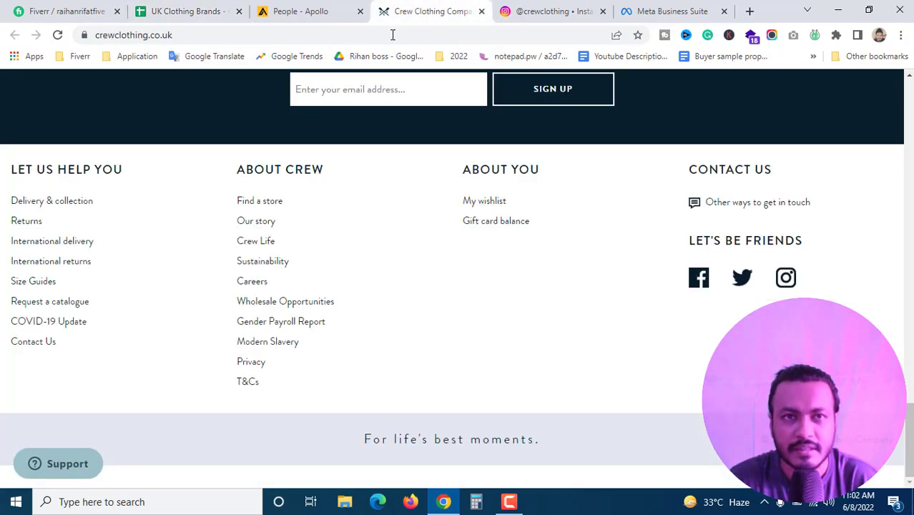
left_click(232, 36)
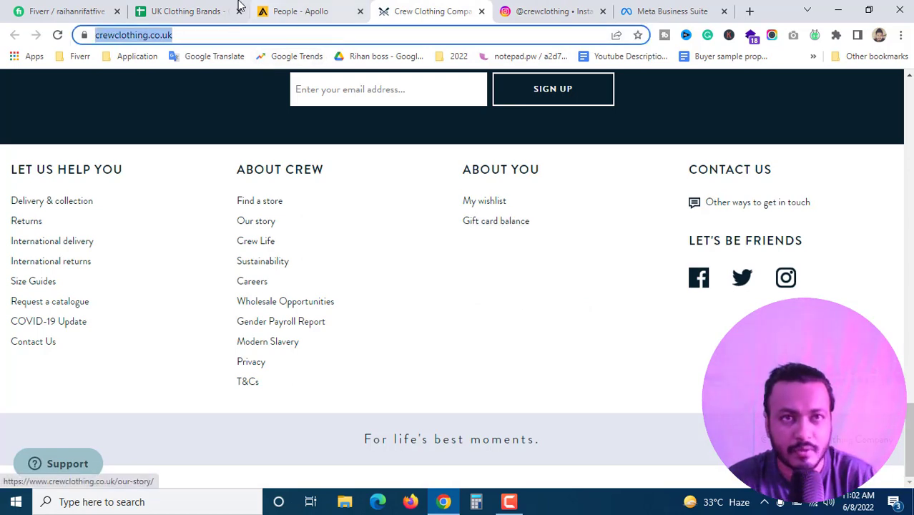
left_click(208, 13)
left_click(380, 215)
double_click(382, 217)
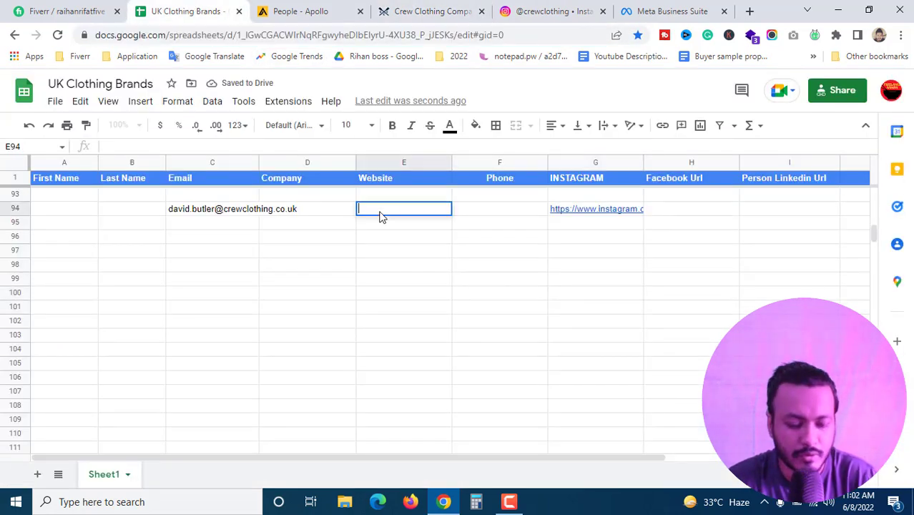
key("ctrl+v")
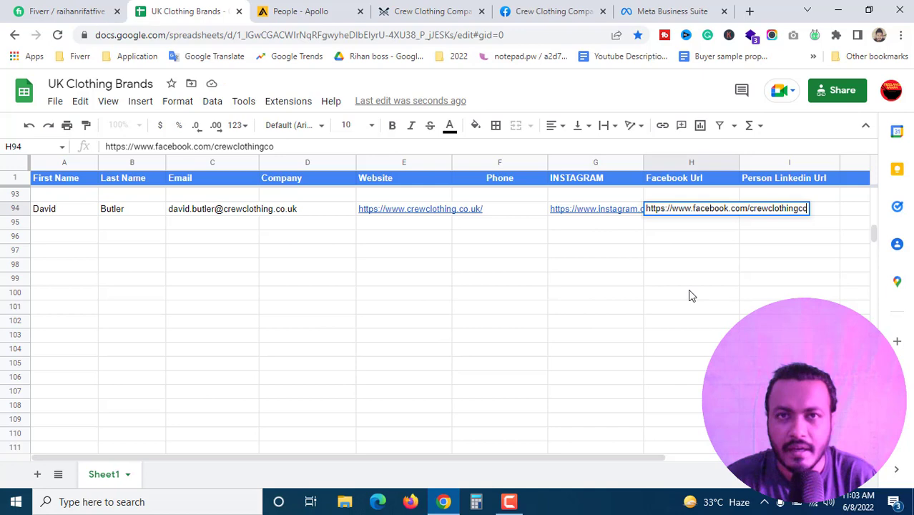
left_click(689, 294)
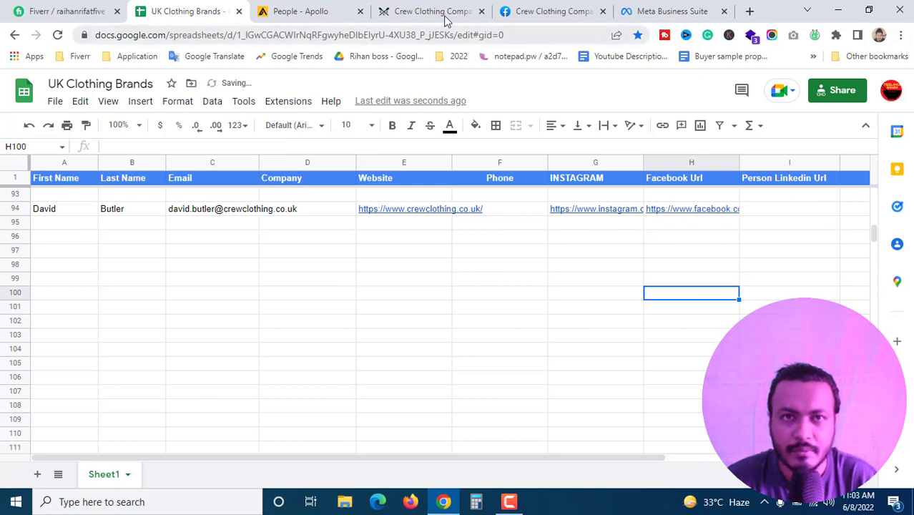
- Copy the LinkedIn link of Crew Clothing's CEO from Apollo into the Person Linkedin Url cell of row 94
left_click(333, 9)
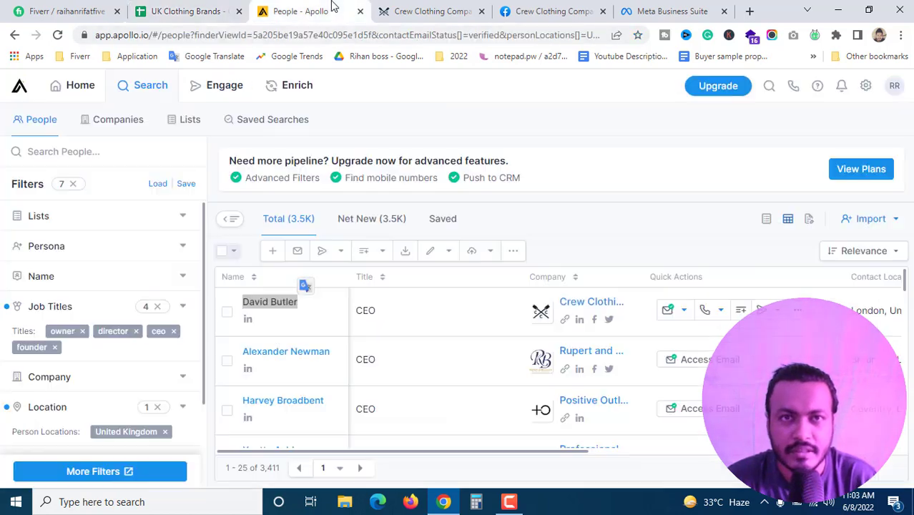
right_click(248, 322)
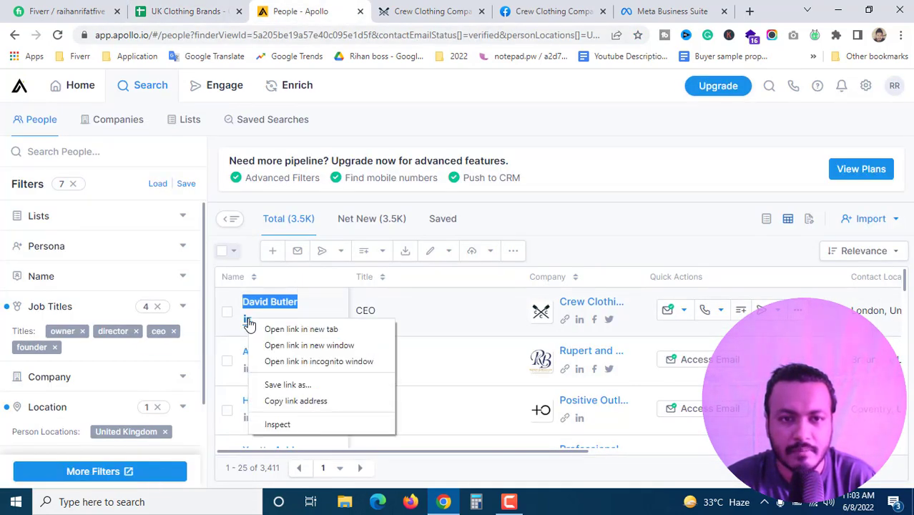
left_click(311, 403)
left_click(175, 11)
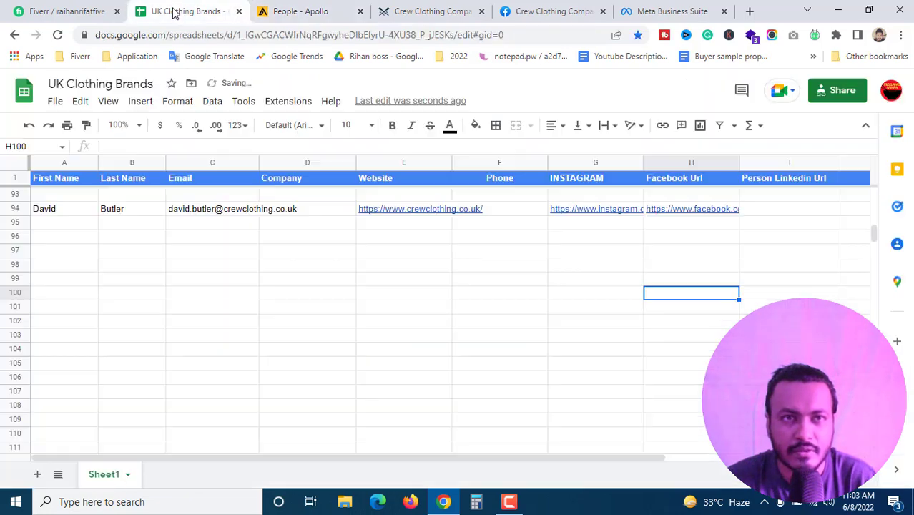
left_click(753, 215)
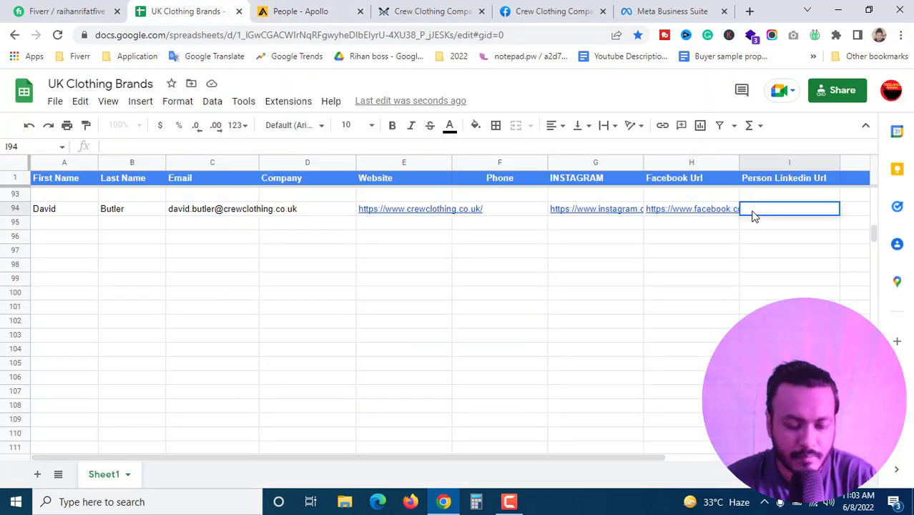
key("ctrl+v")
left_click(754, 292)
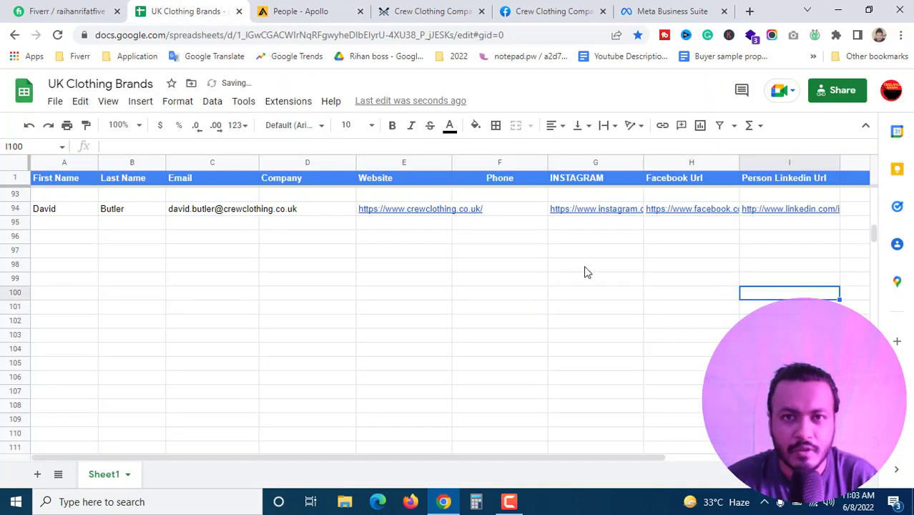
- Copy the name "Crew Clothing Company" from the brand's Facebook page into the Company cell of row 94
left_click(488, 213)
left_click(313, 212)
key("Return")
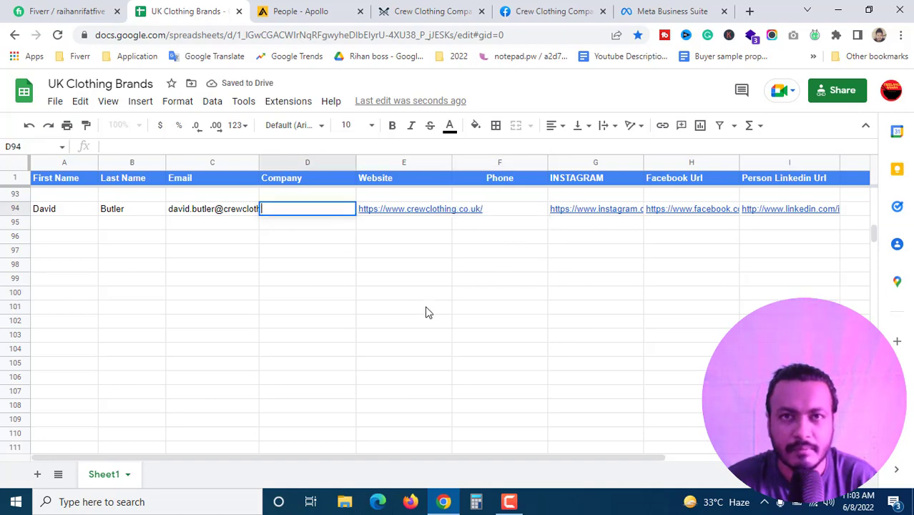
left_click(433, 11)
left_click(555, 11)
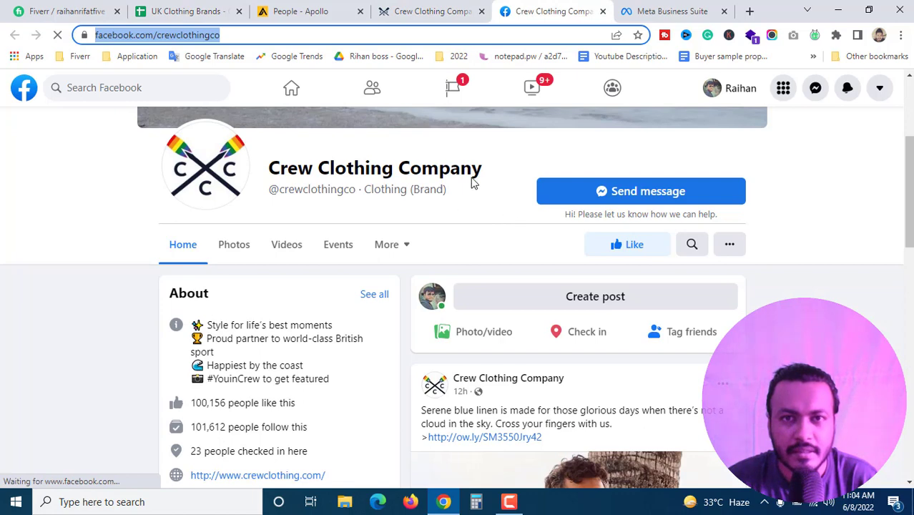
left_click_drag(481, 171, 269, 170)
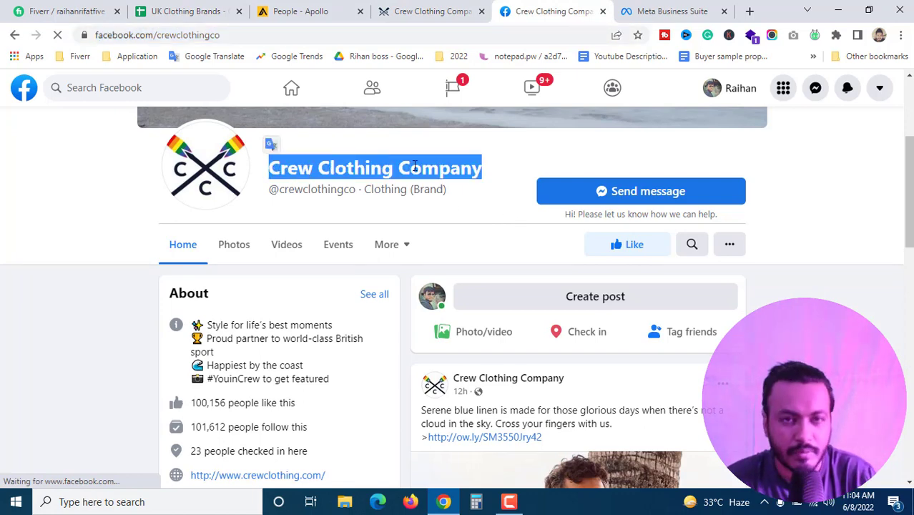
left_click(188, 11)
double_click(308, 214)
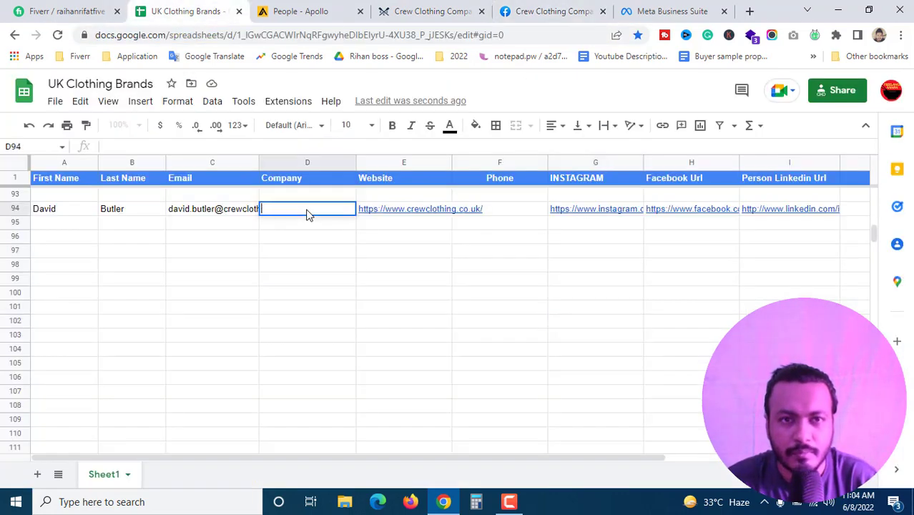
key("ctrl+v")
left_click(414, 308)
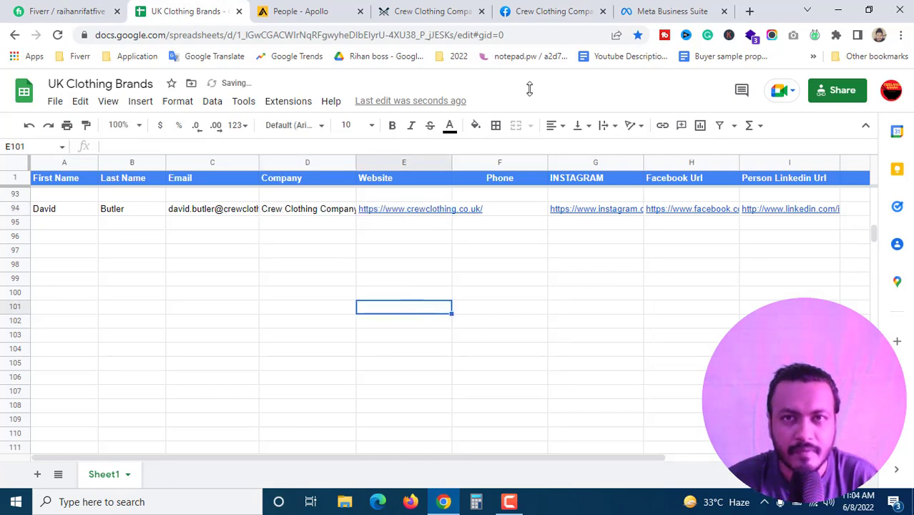
- Copy the company phone number from Crew Clothing's Facebook page into the Phone cell of row 94 in the spreadsheet
left_click(522, 11)
scroll(354, 301, "down", 3)
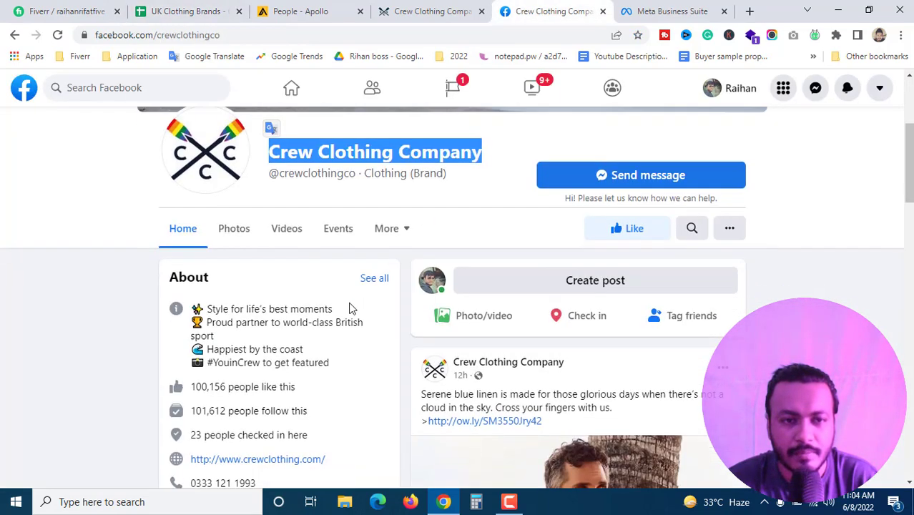
left_click_drag(257, 299, 194, 300)
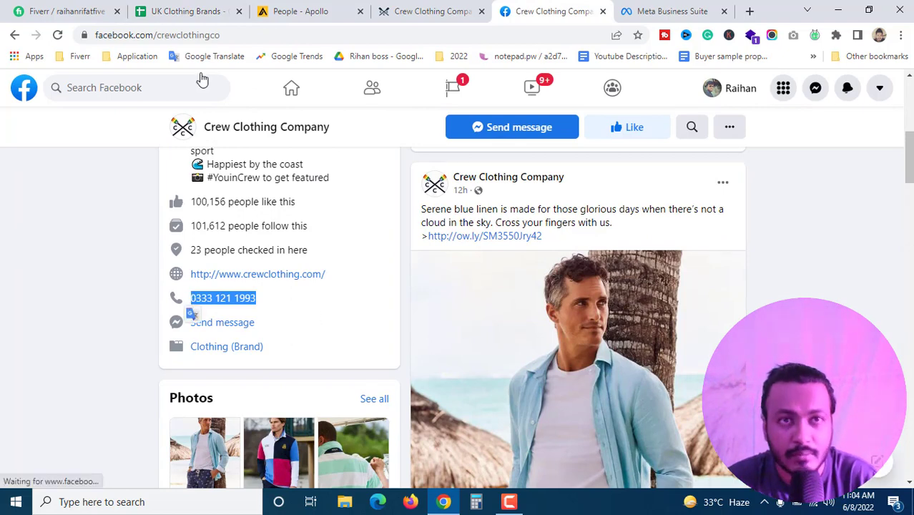
left_click(185, 11)
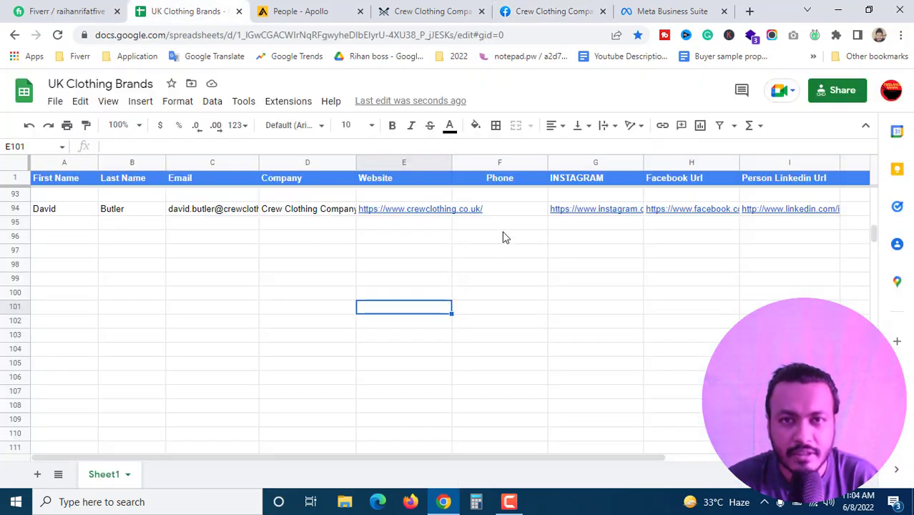
left_click(499, 209)
key("ctrl+v")
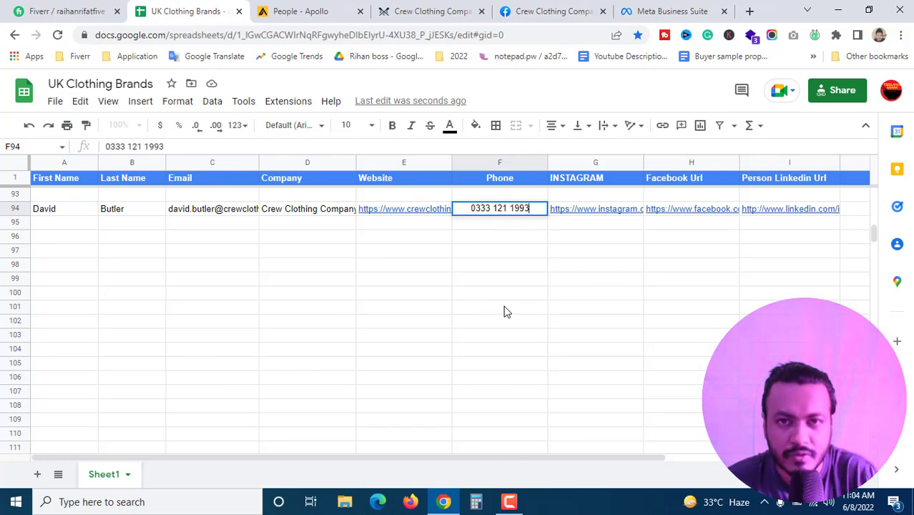
left_click(505, 310)
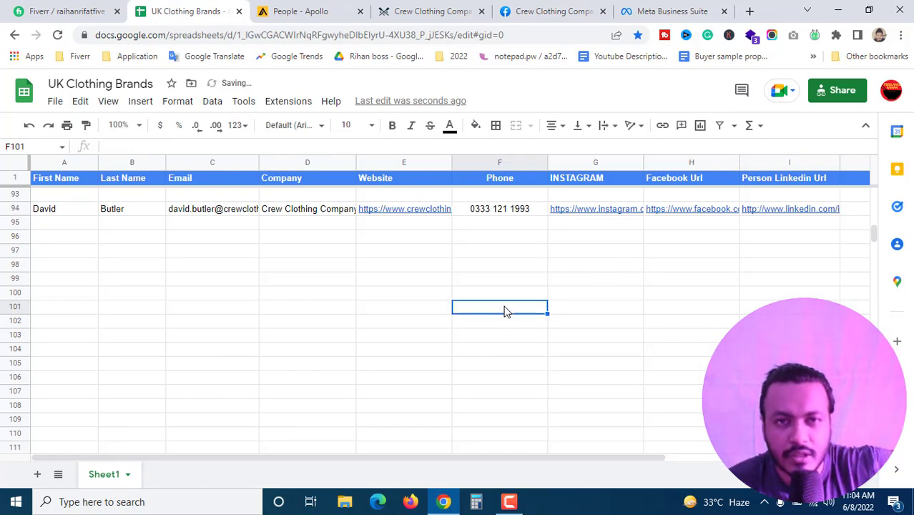
- Check Crew Clothing's website footer, close the brand's website and Facebook pages, and return to the Apollo people list
left_click(390, 11)
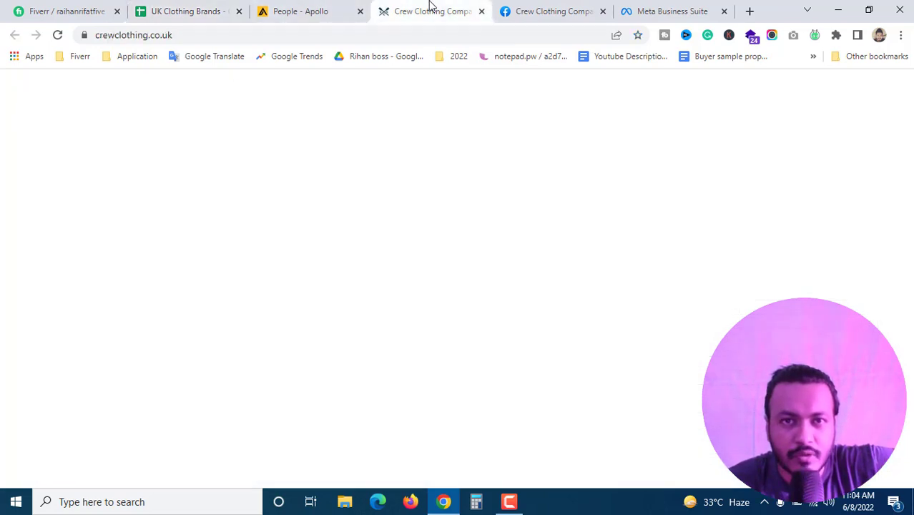
scroll(616, 336, "down", 10)
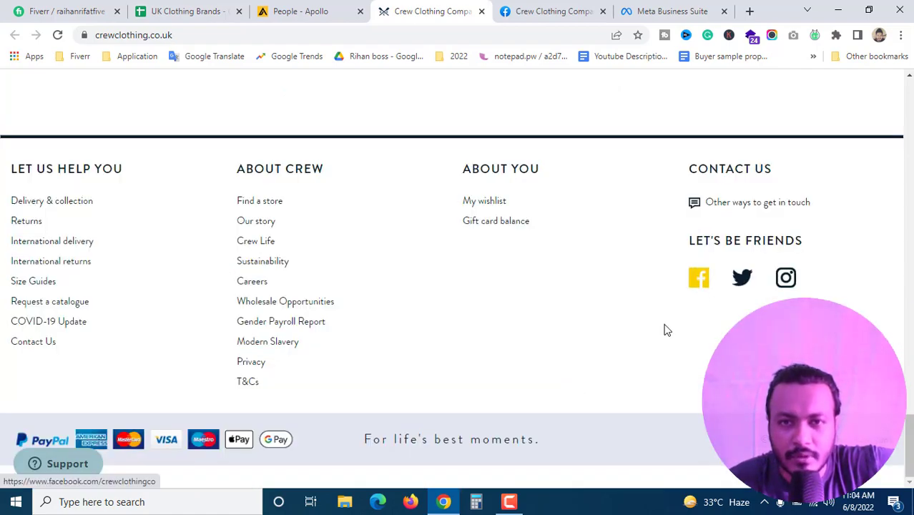
scroll(623, 333, "up", 20)
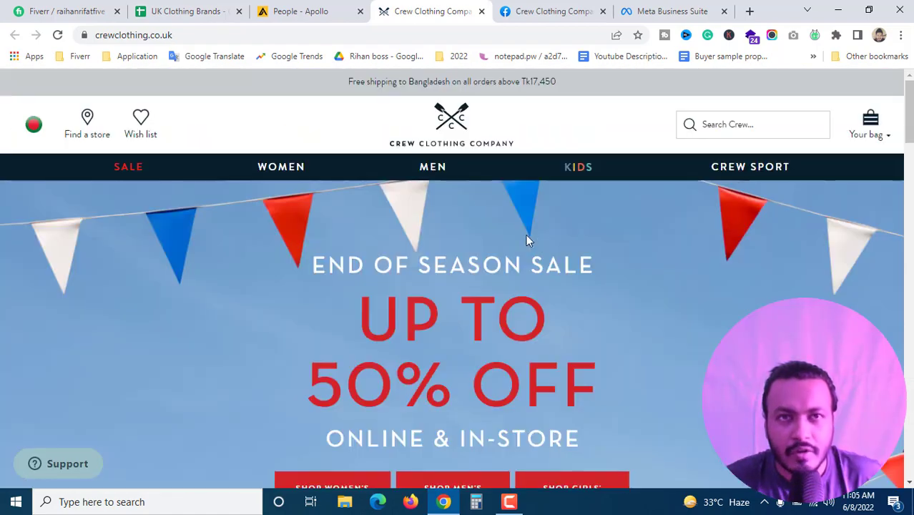
left_click(482, 12)
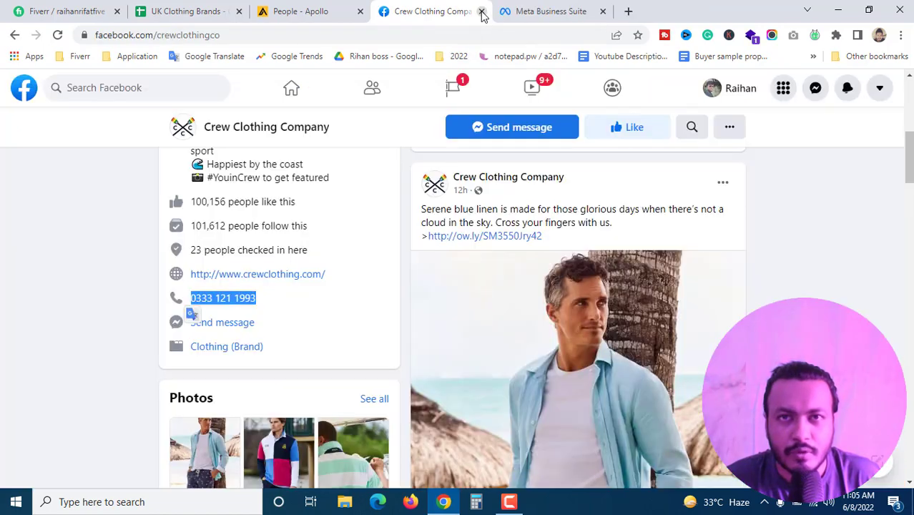
left_click(481, 13)
left_click(163, 11)
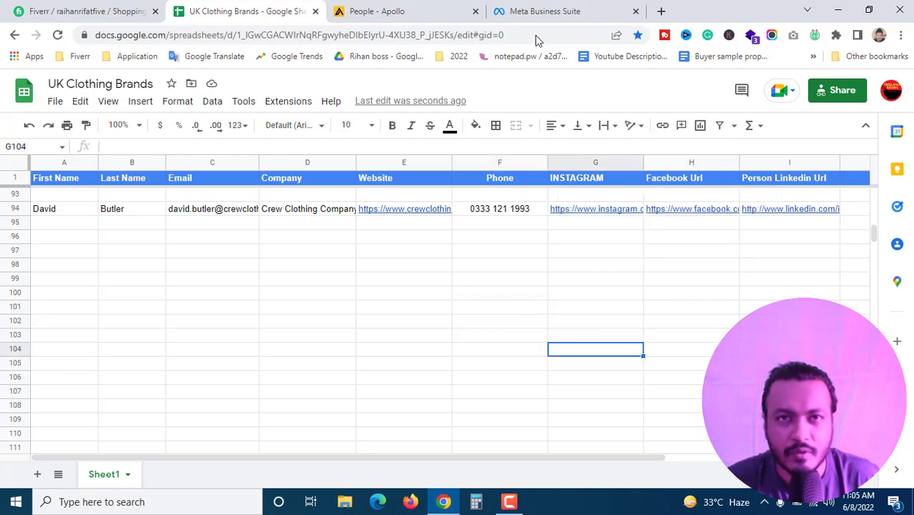
left_click(403, 13)
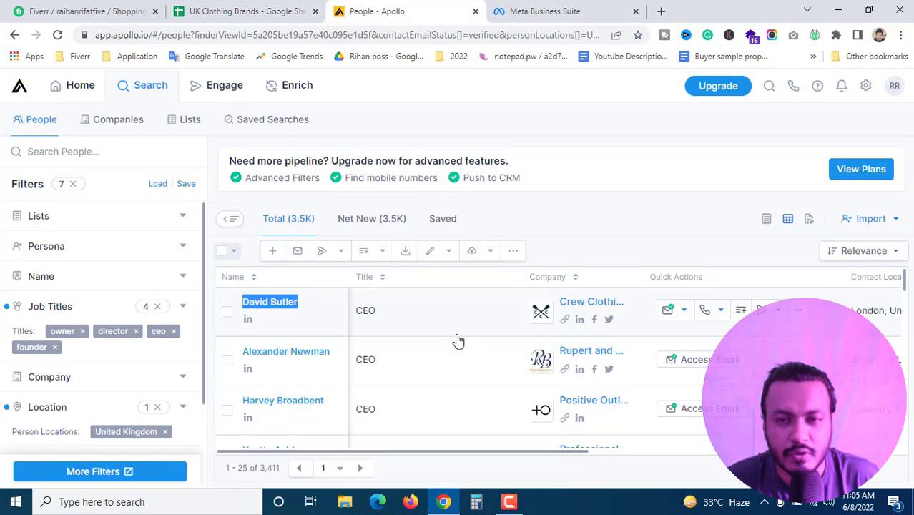
scroll(459, 341, "down", 5)
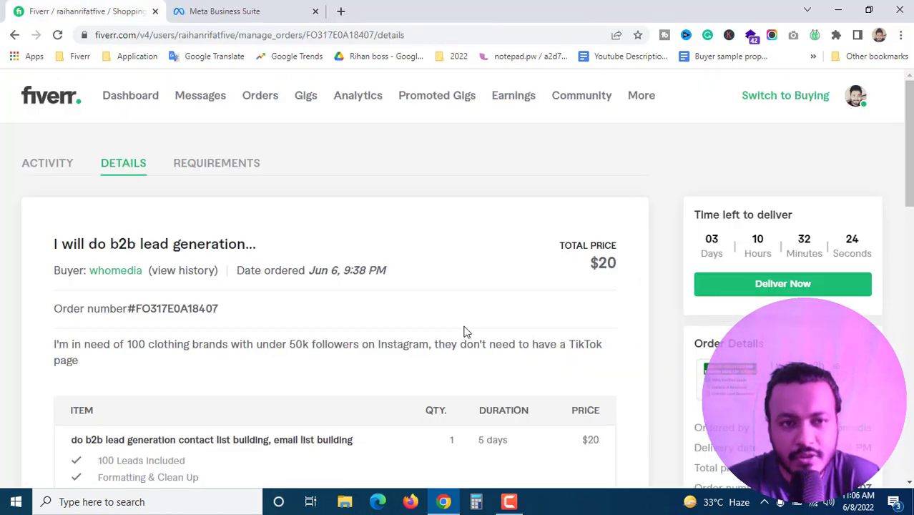
- Open the Fiverr order's requirements and review the contact details the buyer needs for each lead
scroll(447, 336, "down", 1)
scroll(372, 308, "up", 1)
left_click(243, 175)
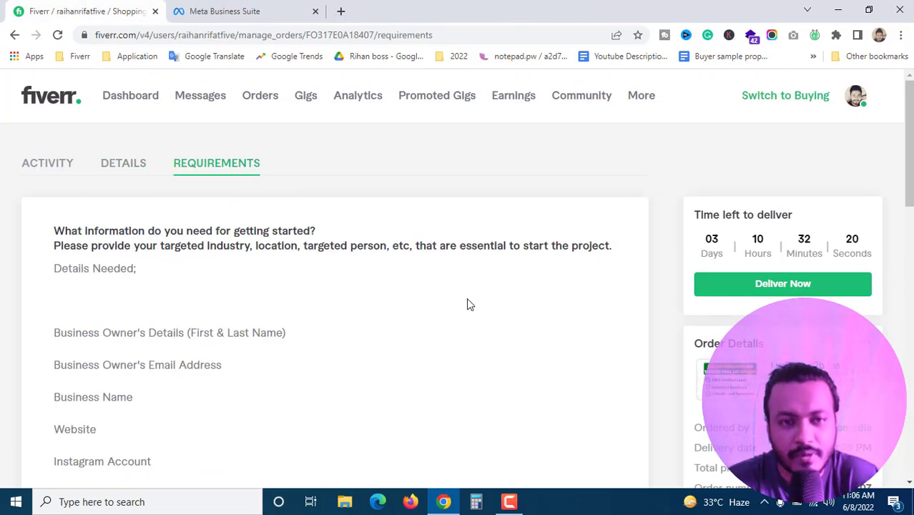
scroll(469, 304, "down", 5)
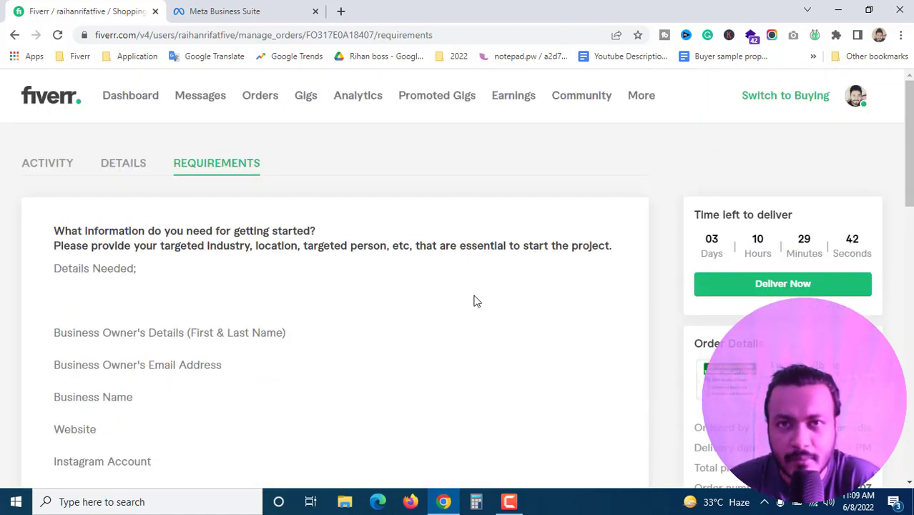
scroll(481, 294, "down", 6)
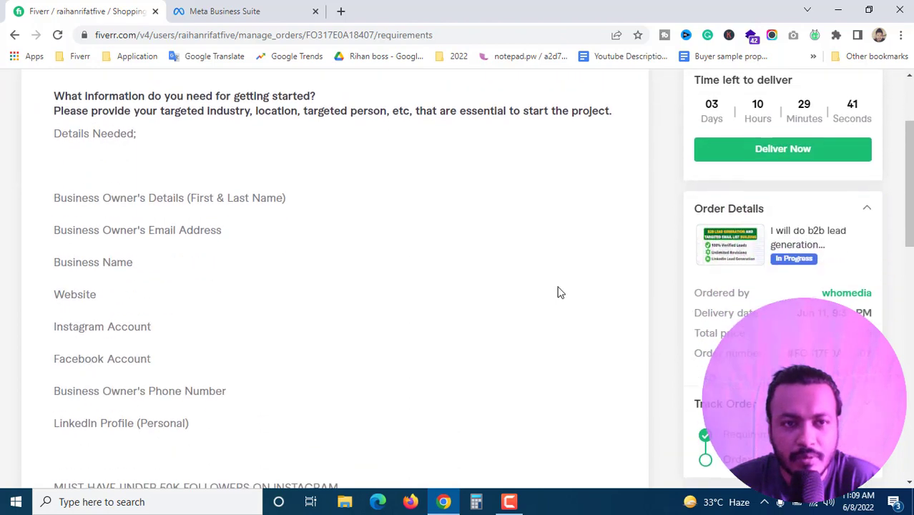
scroll(526, 307, "up", 6)
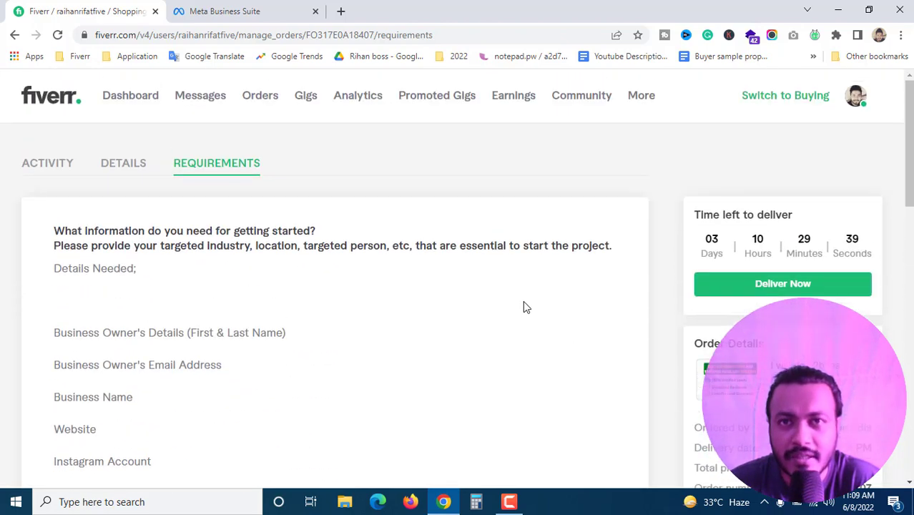